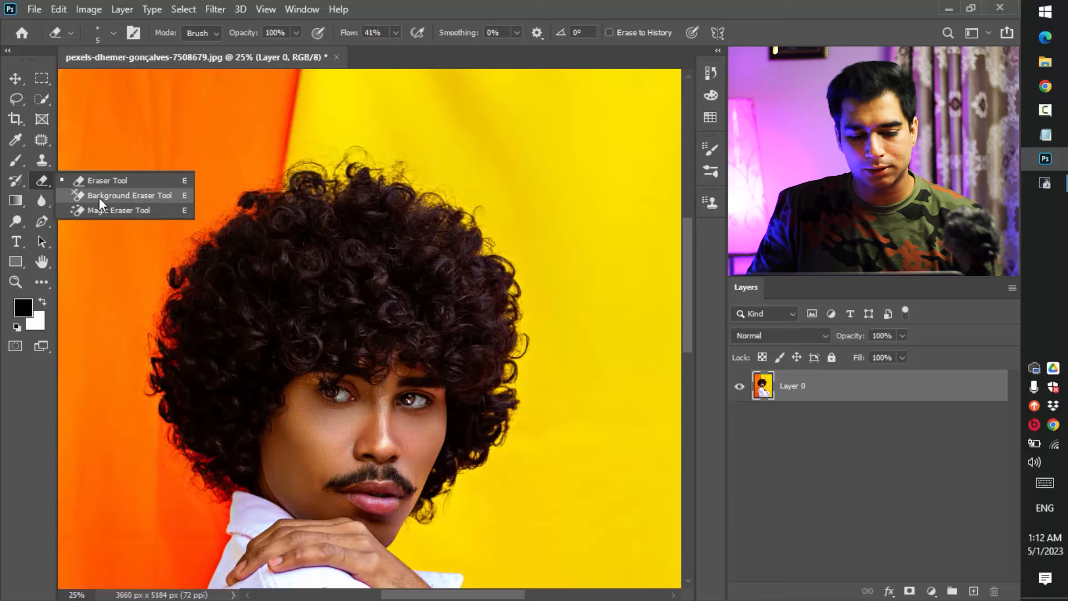
- Activate the Background Eraser Tool and review its brush size, hardness and spacing settings
left_click(140, 194)
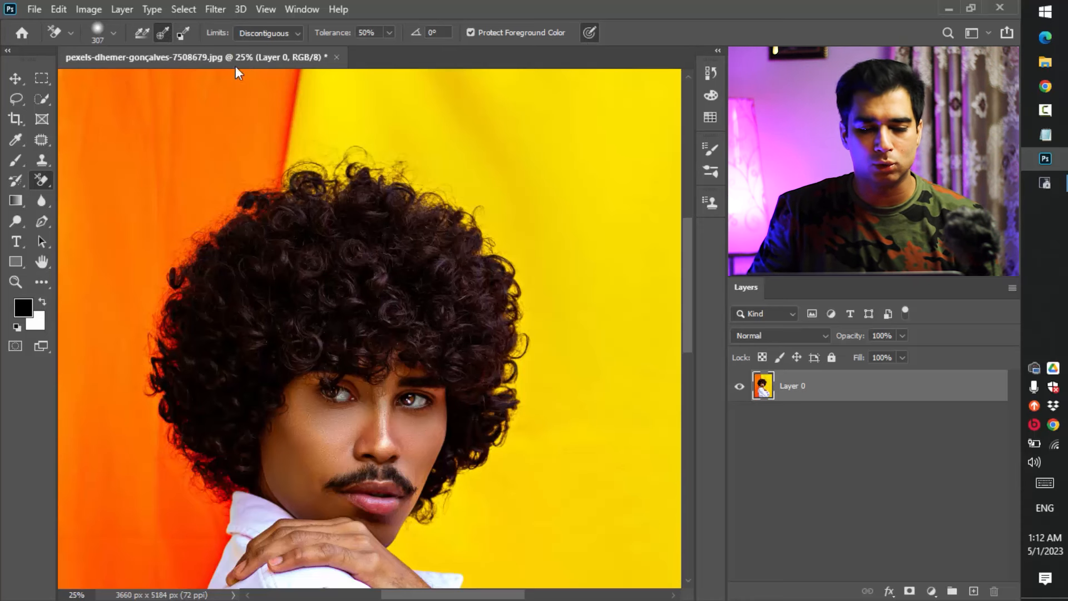
left_click(114, 33)
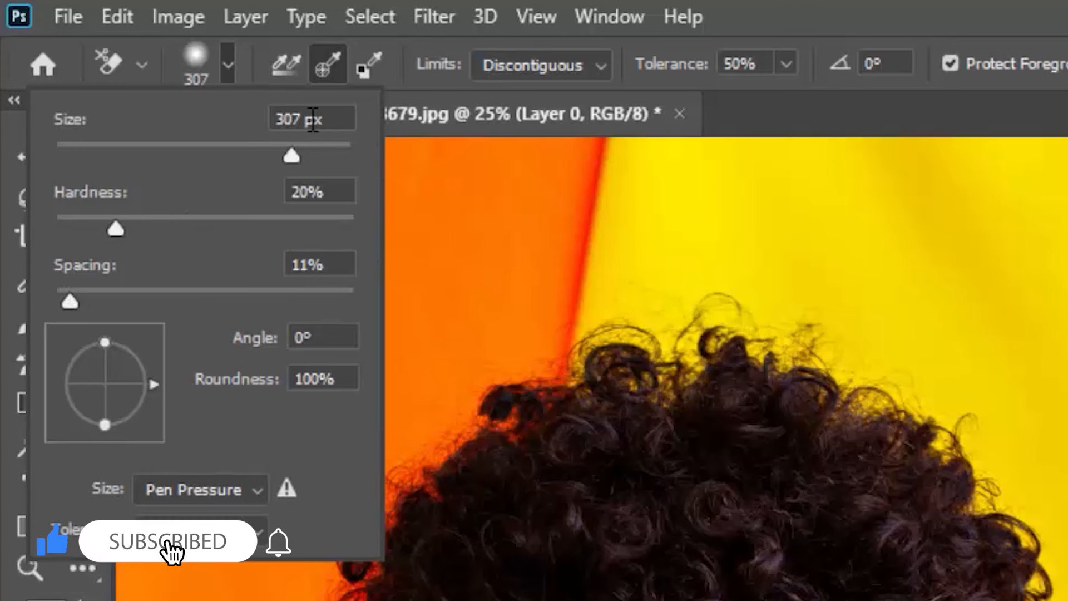
left_click(230, 65)
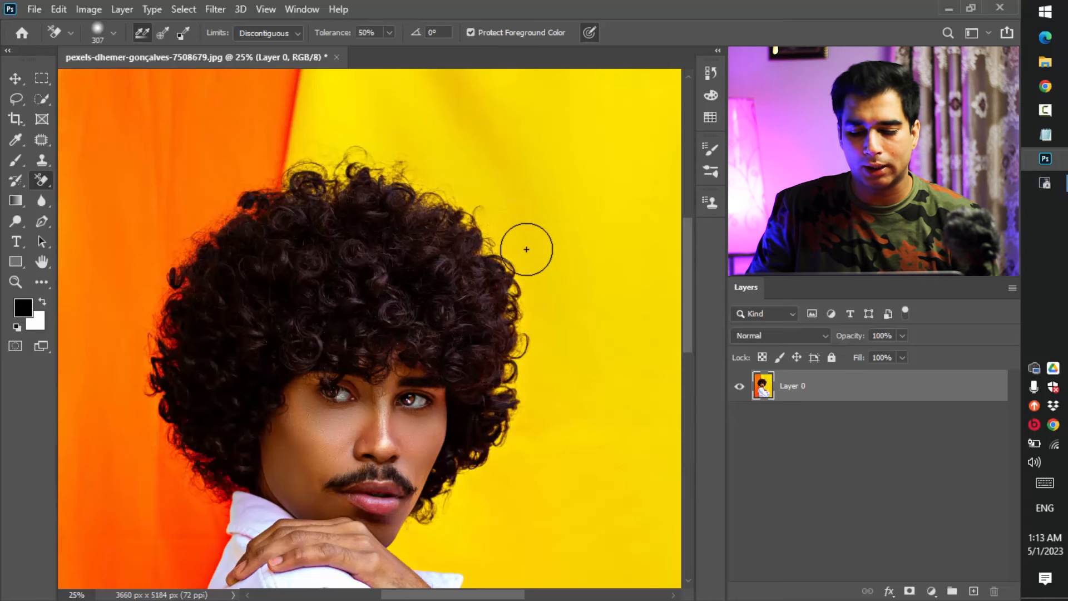
- Try erasing the yellow backdrop and across the man's hair with continuous sampling, and undo the strokes
mouse_move(514, 196)
left_mouse_down()
mouse_move(520, 248)
mouse_move(466, 186)
mouse_move(392, 168)
mouse_move(368, 174)
mouse_move(365, 213)
mouse_move(444, 264)
mouse_move(459, 296)
mouse_move(404, 276)
mouse_move(385, 277)
mouse_move(388, 301)
mouse_move(347, 289)
mouse_move(345, 247)
mouse_move(327, 263)
mouse_move(305, 251)
mouse_move(295, 291)
mouse_move(339, 303)
mouse_move(399, 291)
mouse_move(369, 312)
mouse_move(423, 330)
mouse_move(478, 336)
left_mouse_up()
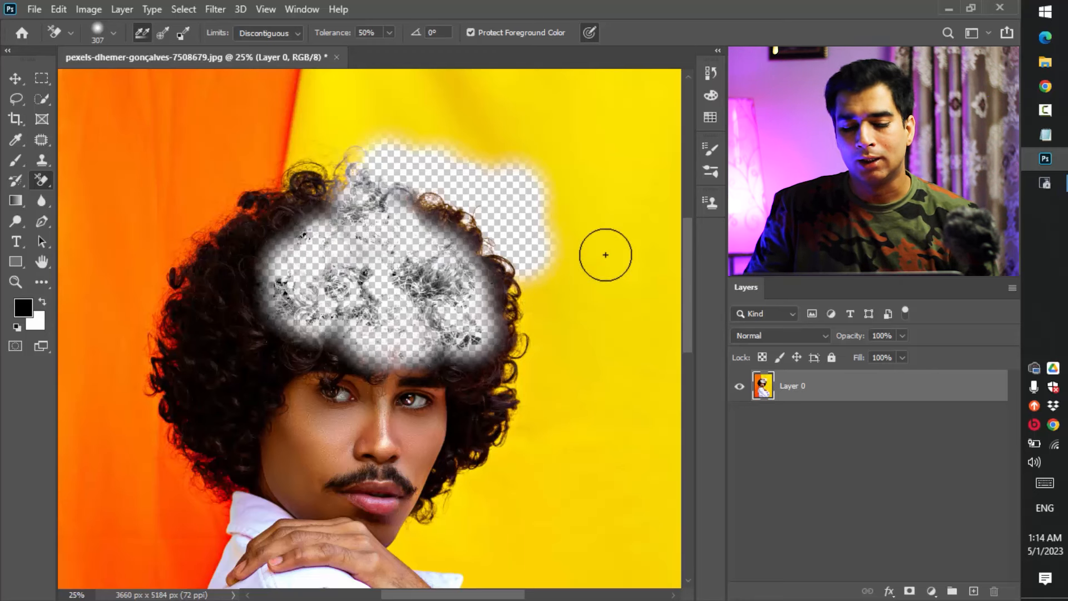
key("ctrl+z")
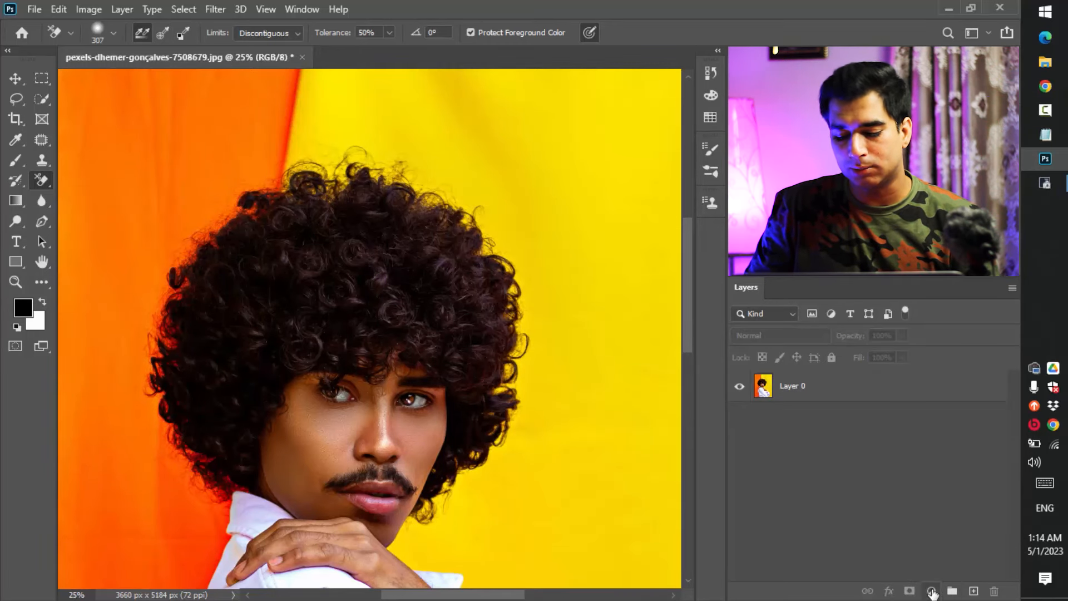
- Add a Solid Color fill layer restricted to web colors, using bright green 33ff00
left_click(931, 591)
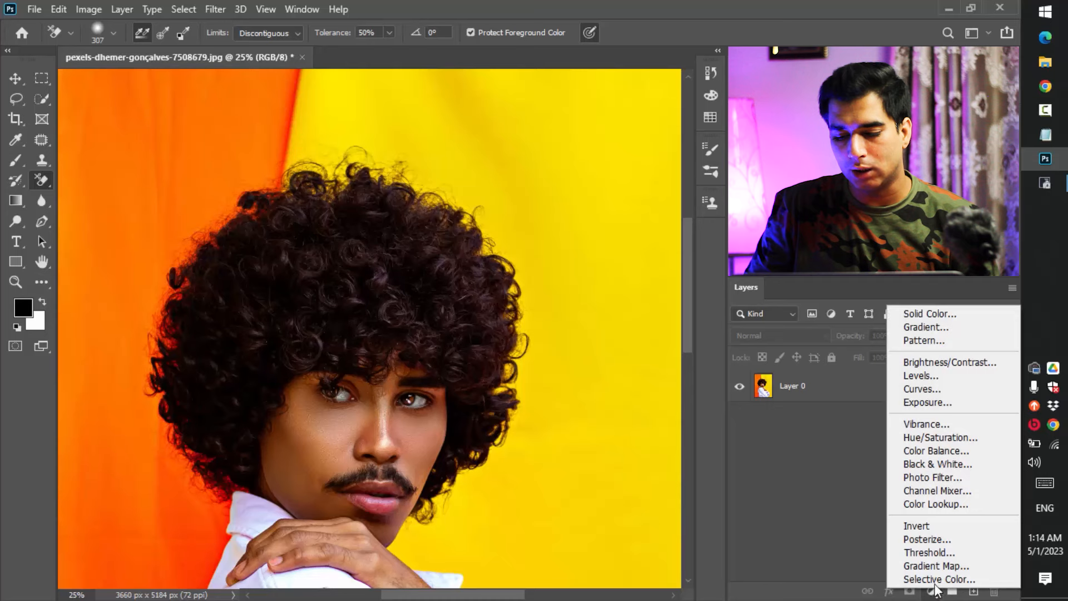
left_click(931, 313)
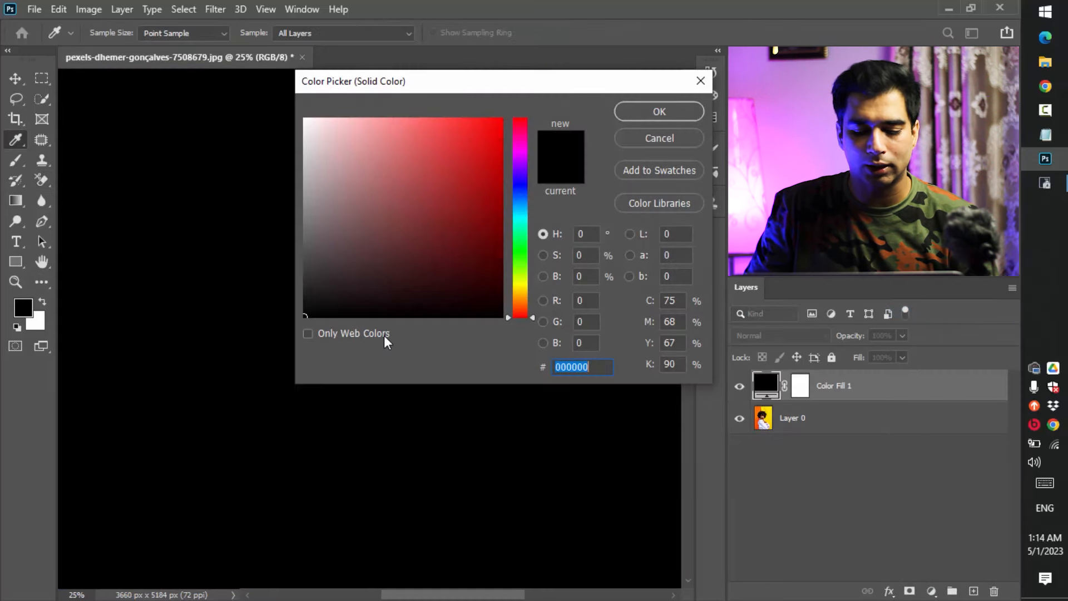
left_click(387, 336)
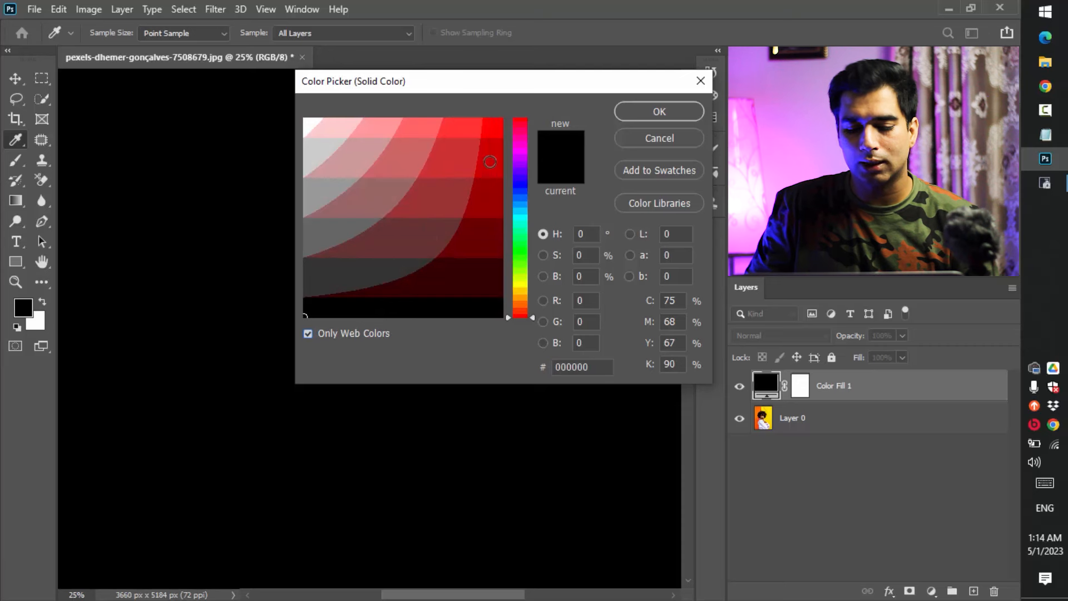
left_click(519, 258)
left_click(499, 143)
left_click(498, 131)
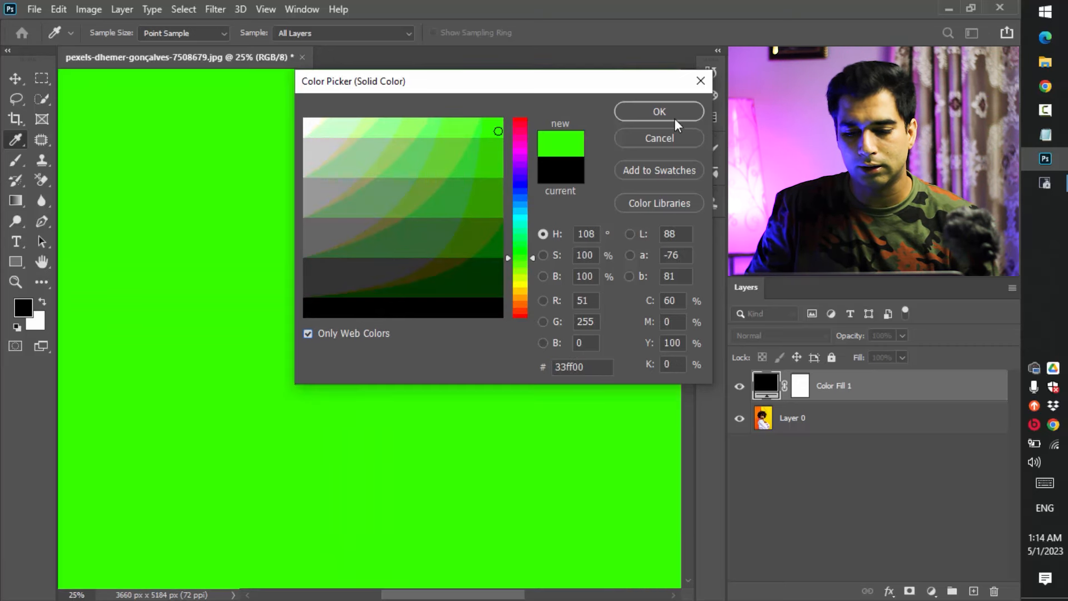
left_click(676, 119)
- Place the green fill layer beneath Layer 0 and make the photo layer active for the Background Eraser
key("e")
left_click_drag(878, 388, 894, 472)
left_click(817, 389)
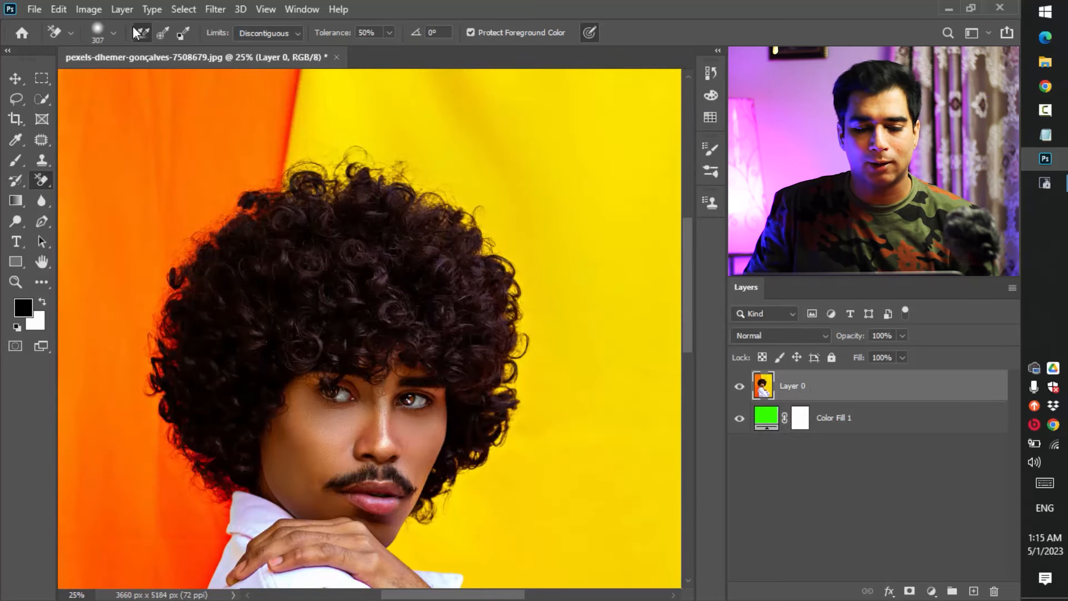
- Set the Background Eraser's sampling to Once and erase the yellow backdrop above and beside the man's hair
left_click(163, 33)
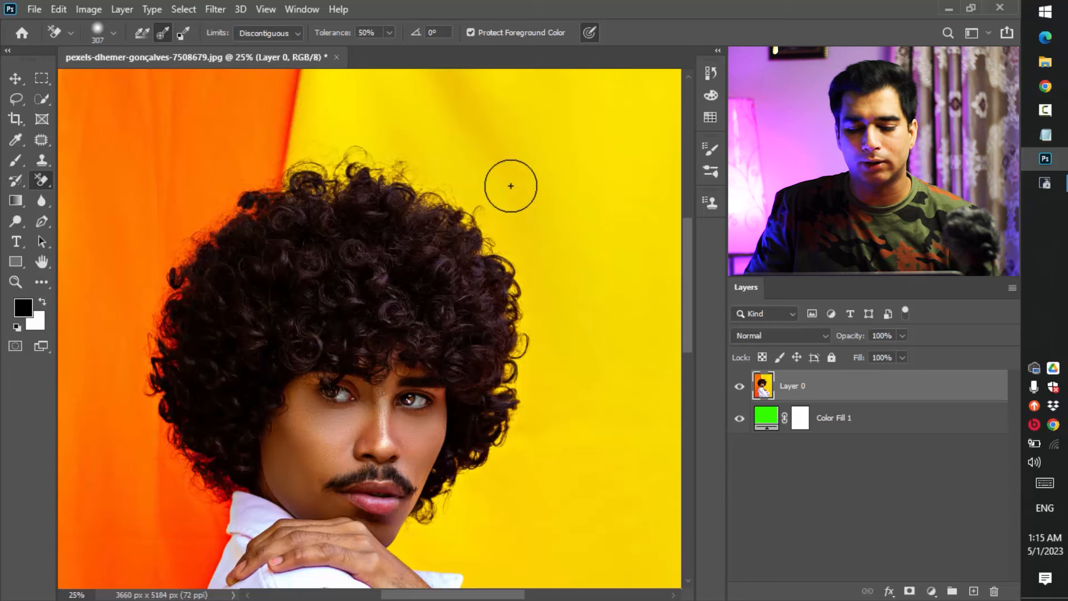
left_click(510, 185)
mouse_move(510, 186)
left_mouse_down()
mouse_move(514, 244)
mouse_move(497, 245)
mouse_move(527, 301)
mouse_move(531, 354)
mouse_move(514, 390)
mouse_move(527, 337)
mouse_move(520, 275)
mouse_move(500, 240)
mouse_move(444, 186)
mouse_move(328, 169)
left_mouse_up()
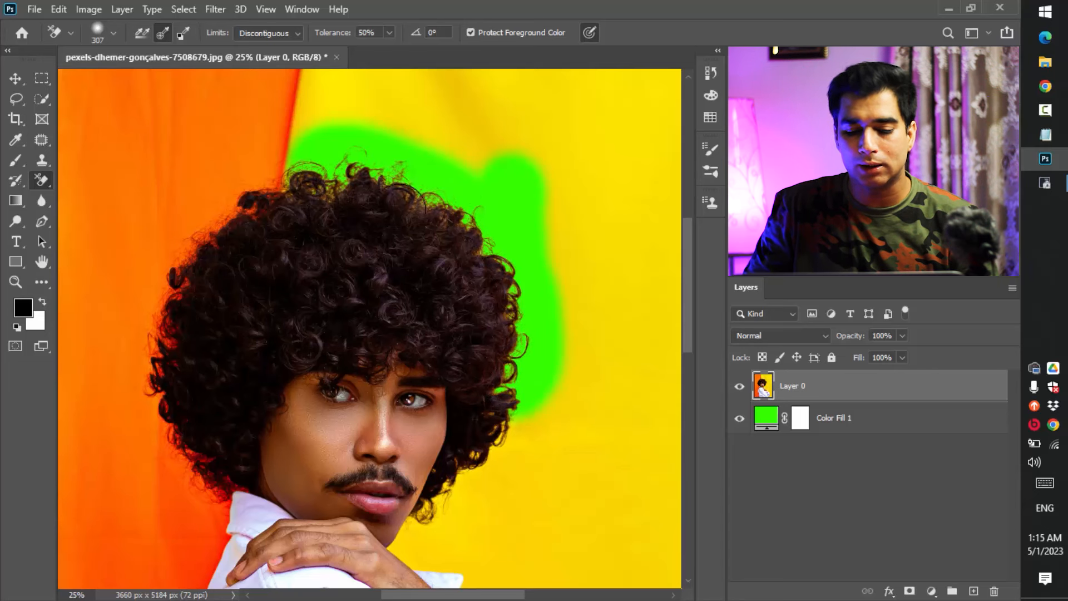
mouse_move(468, 217)
left_mouse_down()
mouse_move(475, 156)
mouse_move(401, 124)
left_mouse_up()
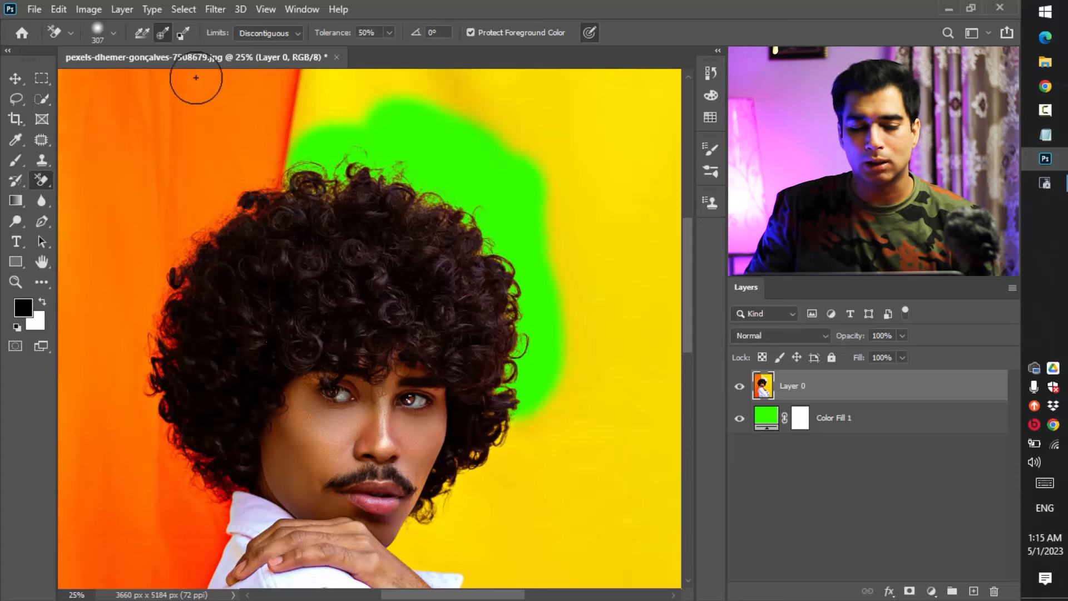
- Switch the eraser's sampling to Background Swatch and set the background color to ffcc00, sampled from the yellow backdrop
left_click(183, 35)
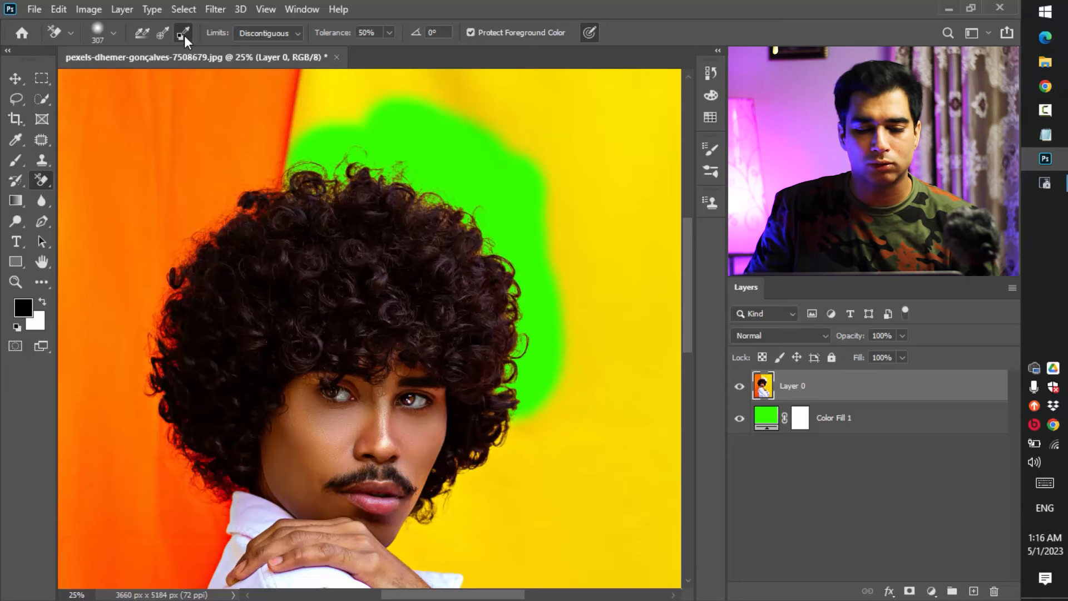
left_click(41, 323)
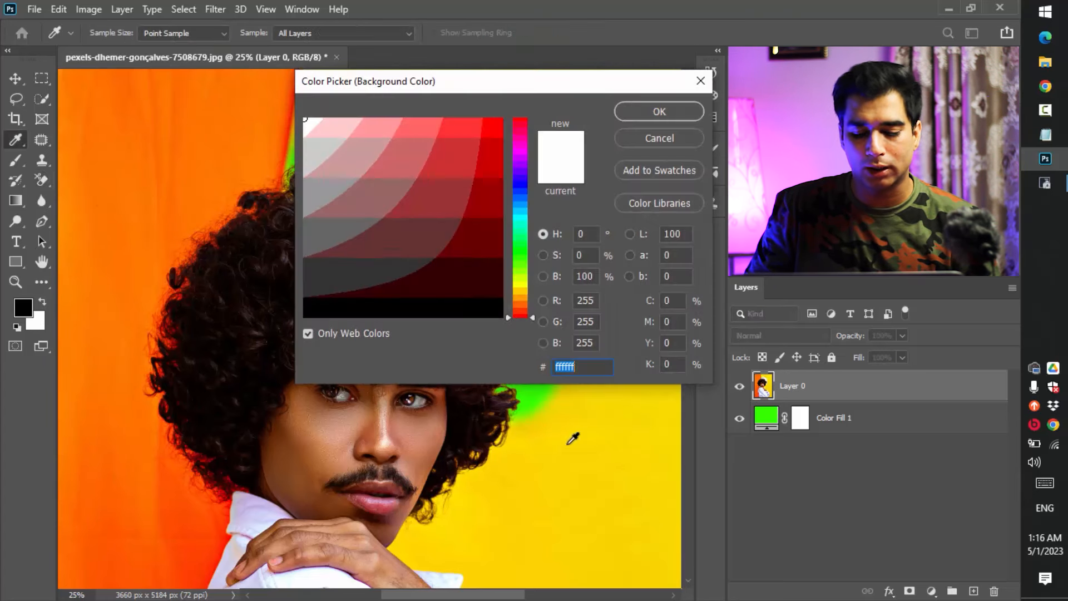
left_click(594, 445)
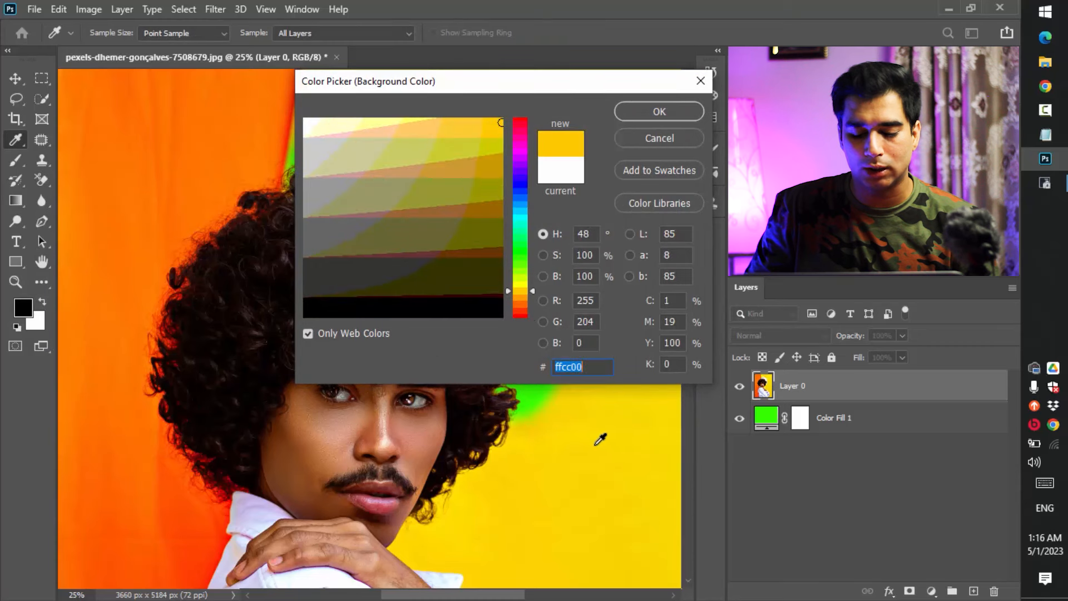
left_click(677, 109)
key("e")
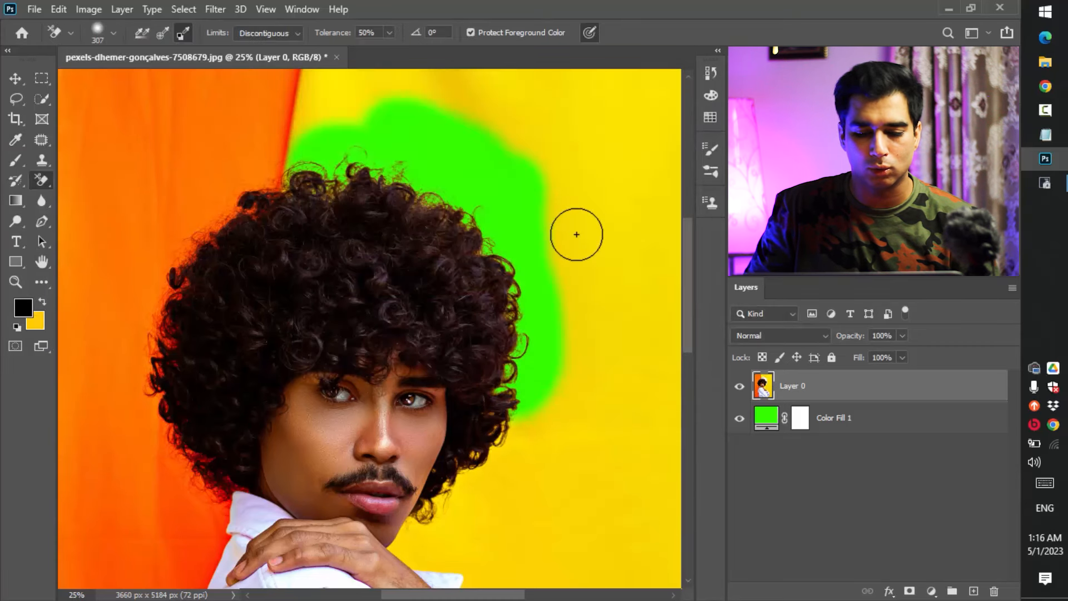
- Erase more of the yellow backdrop around the hair and brush over the orange backdrop using swatch sampling
key("ctrl+z")
mouse_move(508, 222)
left_mouse_down()
mouse_move(529, 310)
mouse_move(518, 414)
mouse_move(525, 306)
mouse_move(406, 167)
mouse_move(293, 136)
mouse_move(361, 162)
mouse_move(493, 152)
mouse_move(484, 184)
mouse_move(560, 312)
mouse_move(601, 411)
left_mouse_up()
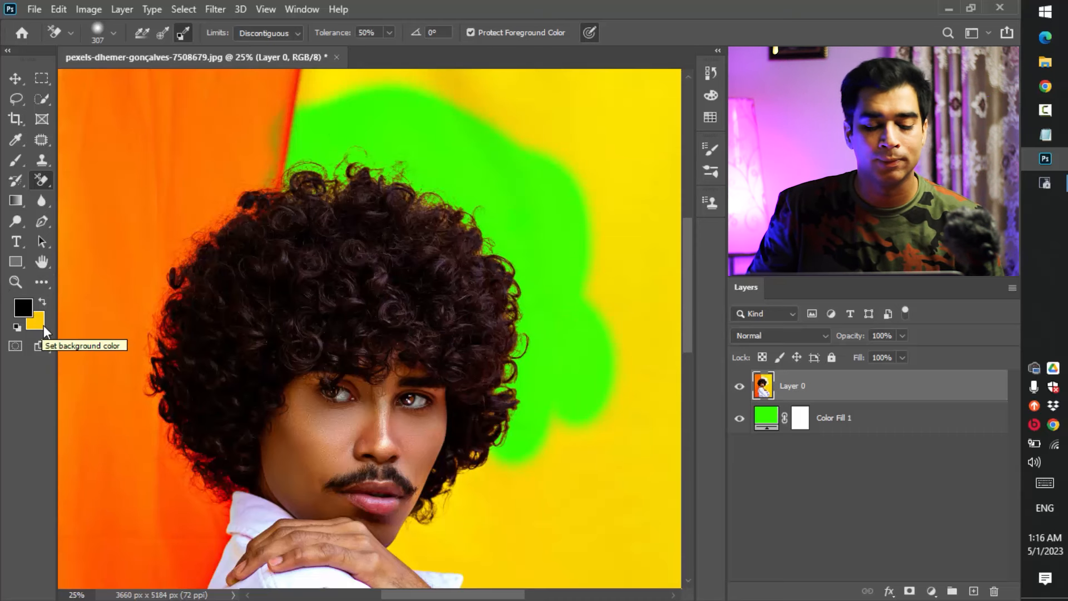
mouse_move(283, 157)
left_mouse_down()
mouse_move(233, 157)
mouse_move(220, 192)
left_mouse_up()
mouse_move(234, 145)
left_mouse_down()
mouse_move(157, 169)
mouse_move(96, 313)
mouse_move(159, 250)
mouse_move(113, 381)
mouse_move(110, 358)
mouse_move(95, 373)
mouse_move(107, 464)
mouse_move(121, 477)
mouse_move(143, 449)
mouse_move(128, 457)
mouse_move(152, 454)
mouse_move(135, 237)
mouse_move(192, 86)
mouse_move(149, 110)
mouse_move(225, 75)
mouse_move(166, 108)
mouse_move(245, 83)
left_mouse_up()
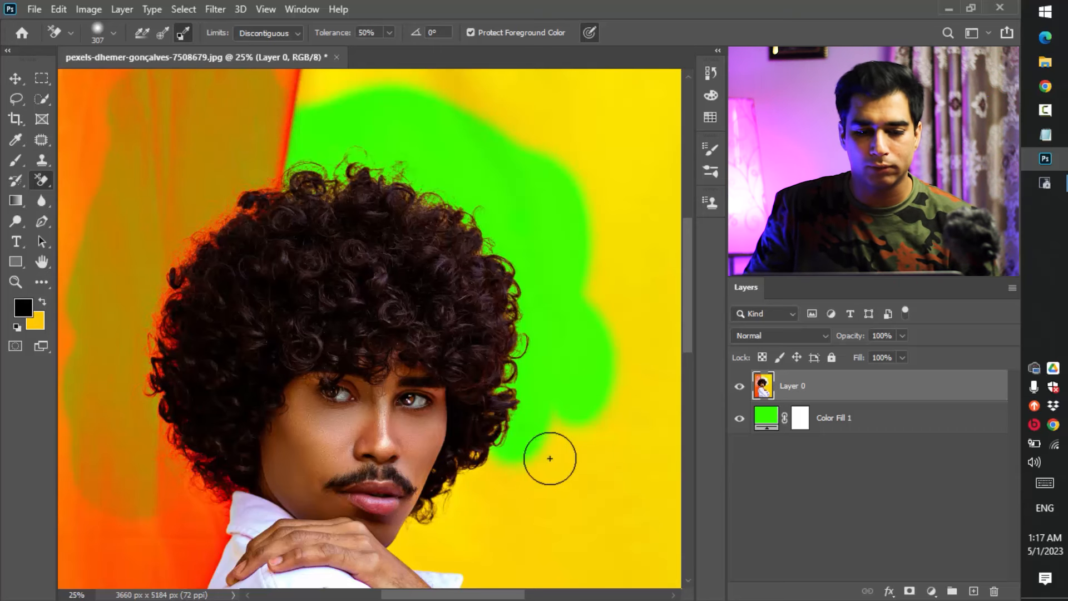
- Set the eraser's sampling back to Once and show the available Limits options
left_click(163, 32)
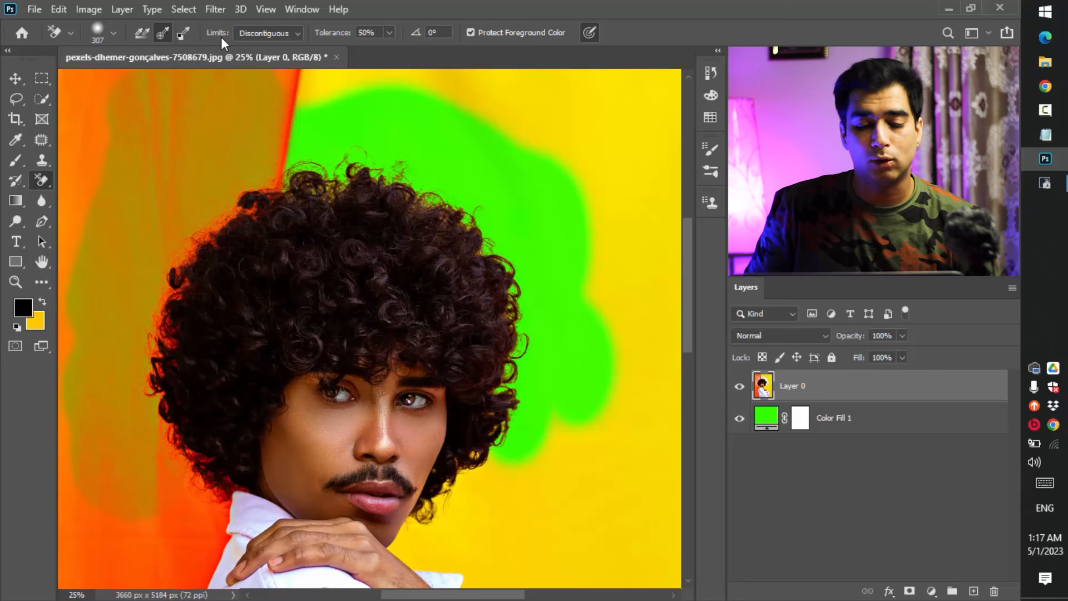
left_click(251, 34)
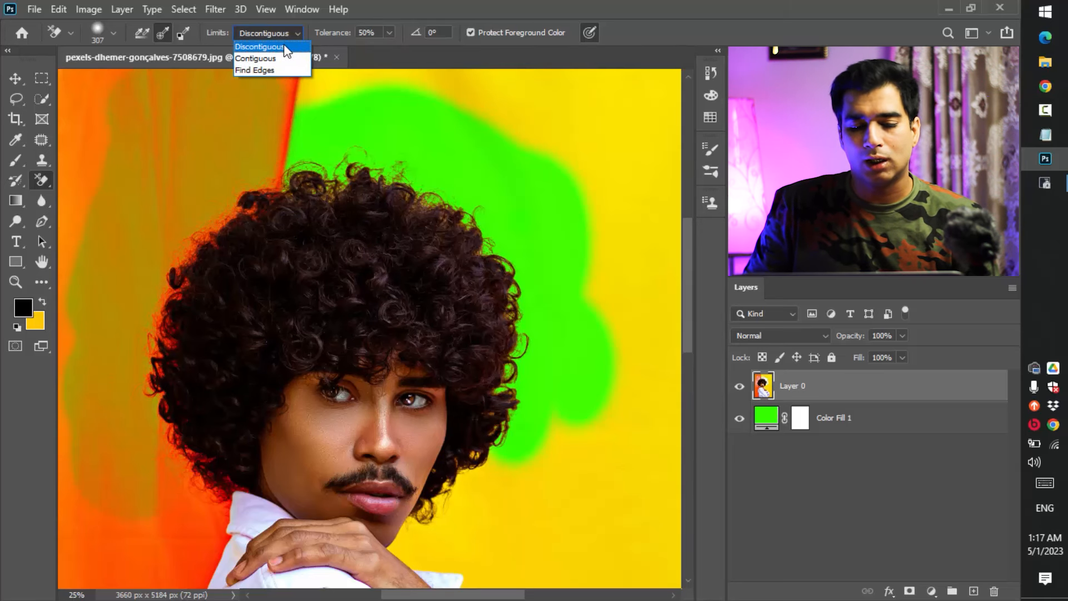
- Switch to File Explorer and open the bird-on-branches photo from the Class 13 folder as a separate Photoshop document
left_click(1044, 62)
left_click(632, 444)
left_click(702, 311)
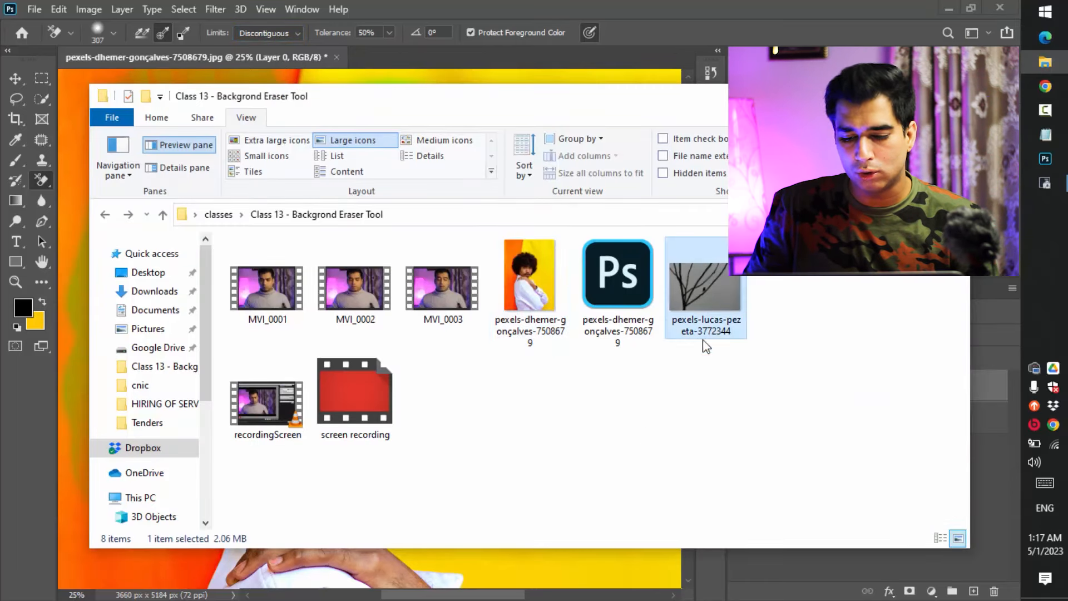
left_click(485, 6)
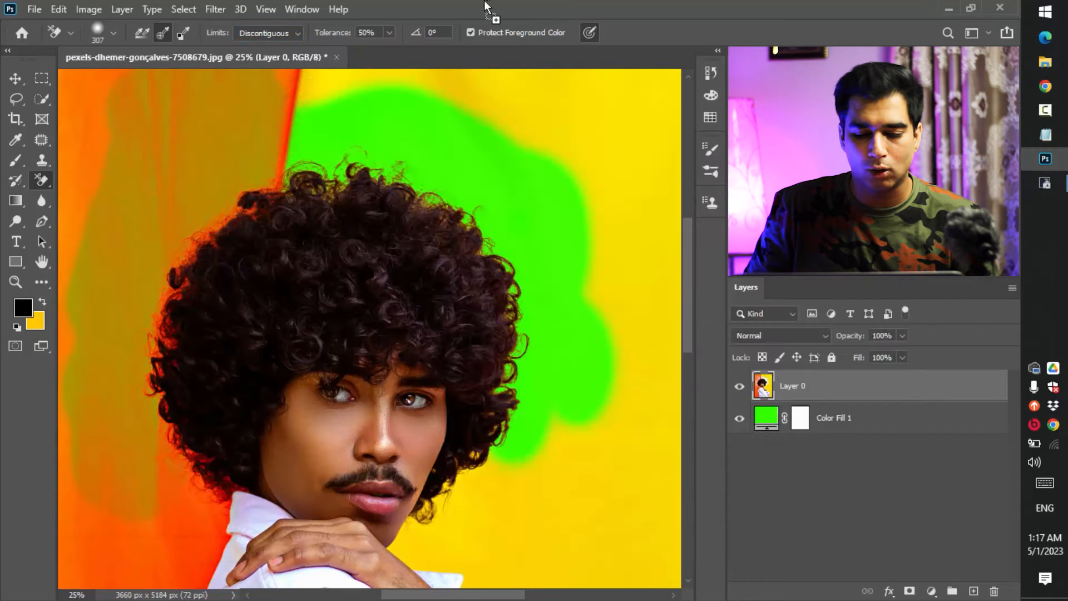
left_click_drag(484, 5, 488, 12)
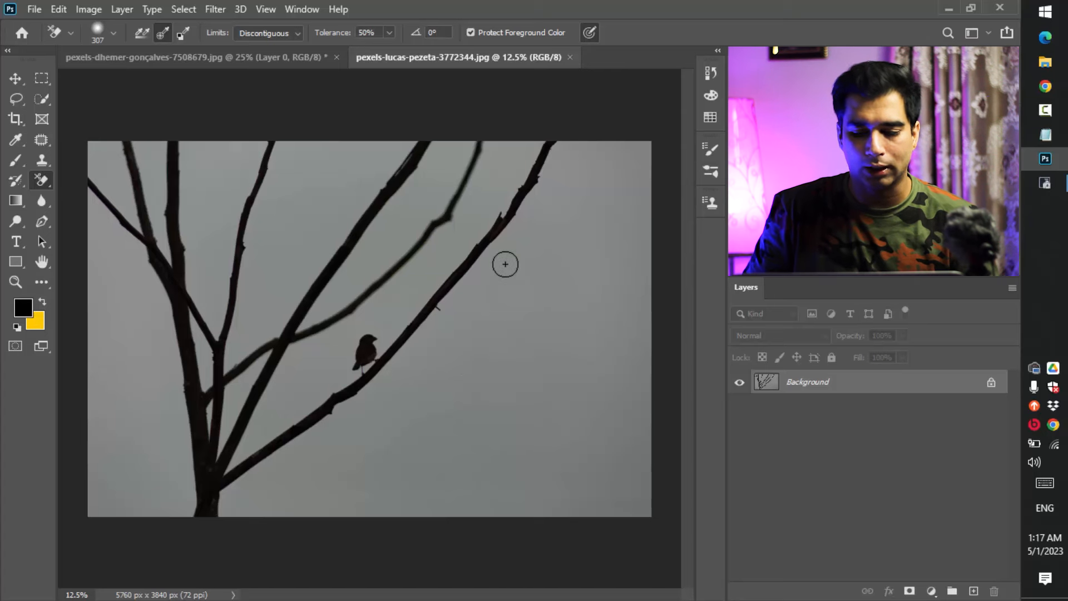
- Enlarge the Background Eraser brush to 819 px with Limits set to Discontiguous
left_click_drag(544, 251, 568, 251)
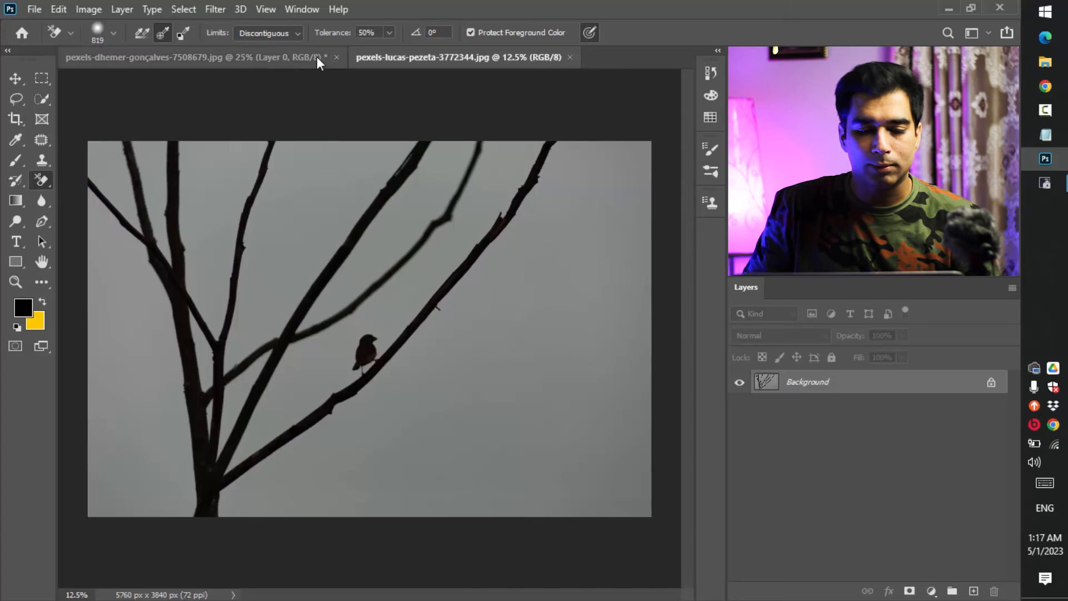
left_click(275, 32)
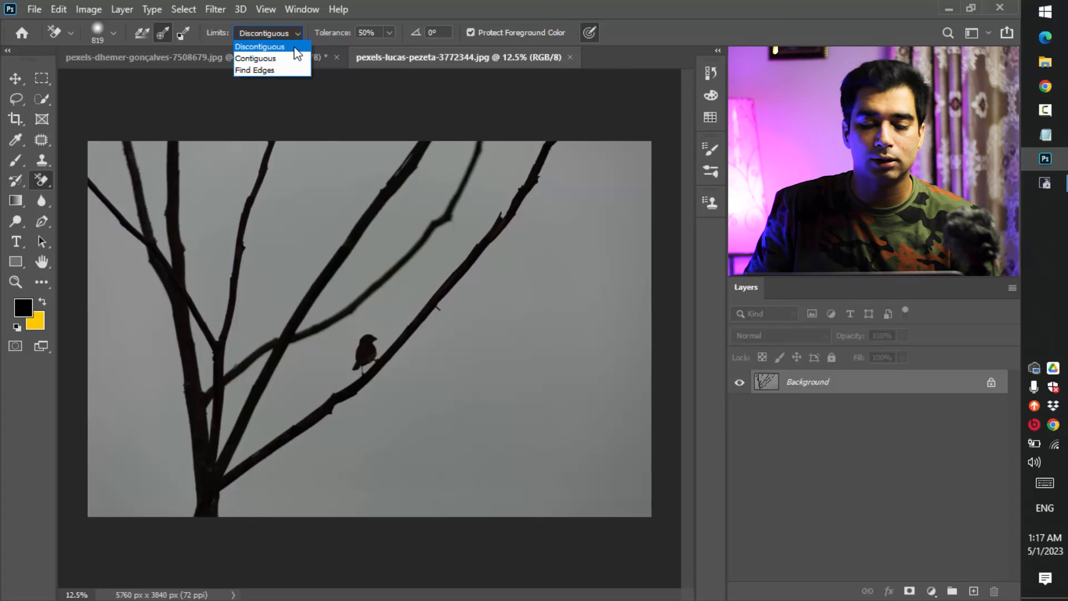
left_click(295, 48)
- Try erasing the grey sky on both sides of the bird's branch in Discontiguous mode, and revert the photo
mouse_move(555, 233)
left_mouse_down()
mouse_move(455, 315)
mouse_move(399, 378)
mouse_move(266, 478)
mouse_move(244, 508)
mouse_move(469, 389)
mouse_move(556, 224)
mouse_move(579, 159)
mouse_move(558, 165)
left_mouse_up()
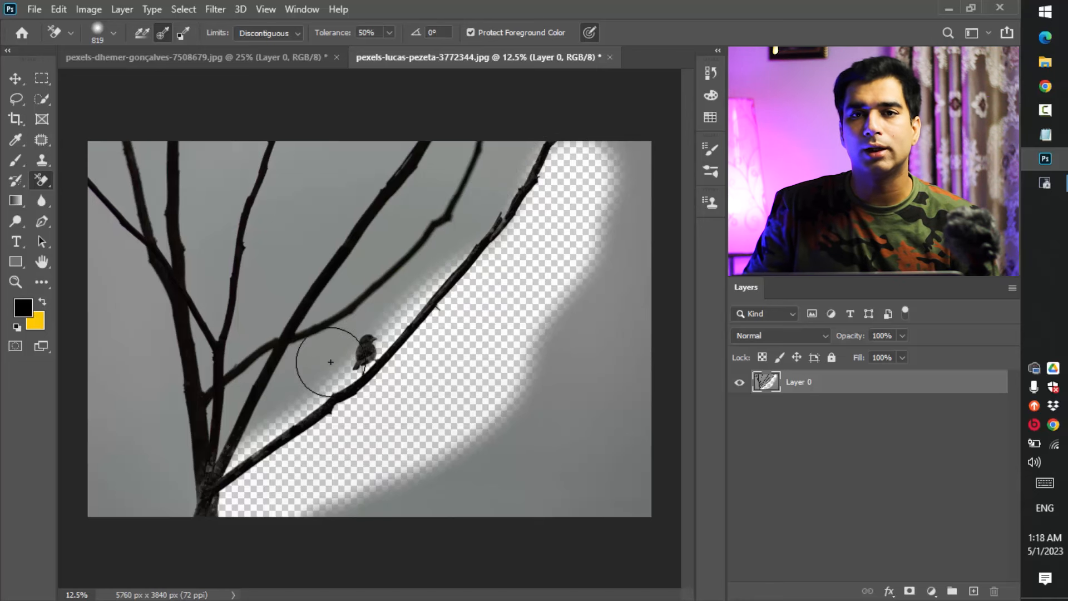
key("F12")
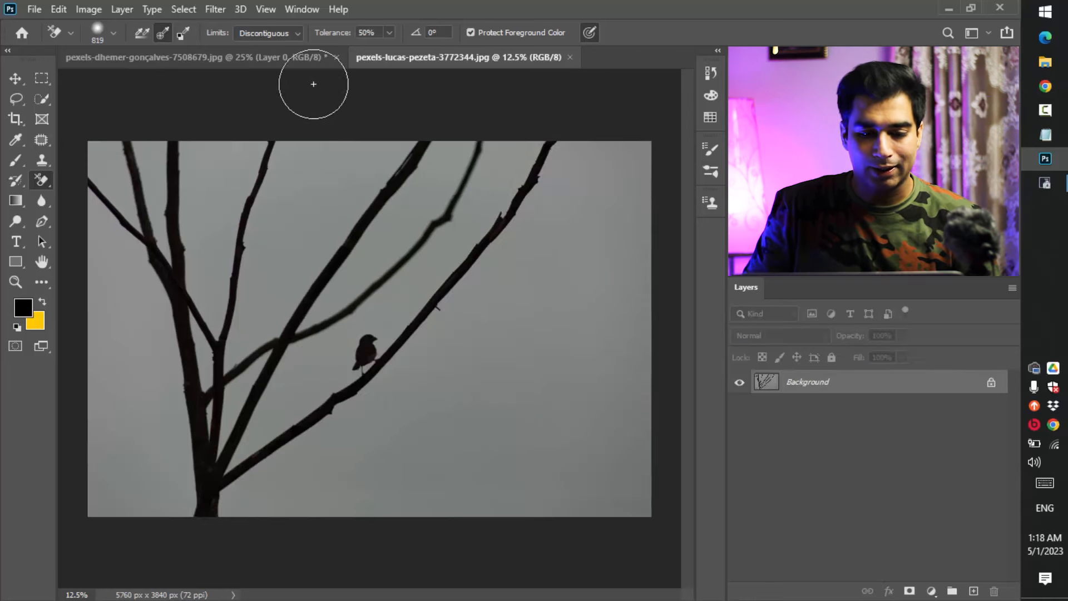
- Set Limits to Contiguous and erase the grey sky along the underside of the bird's branch
left_click(256, 33)
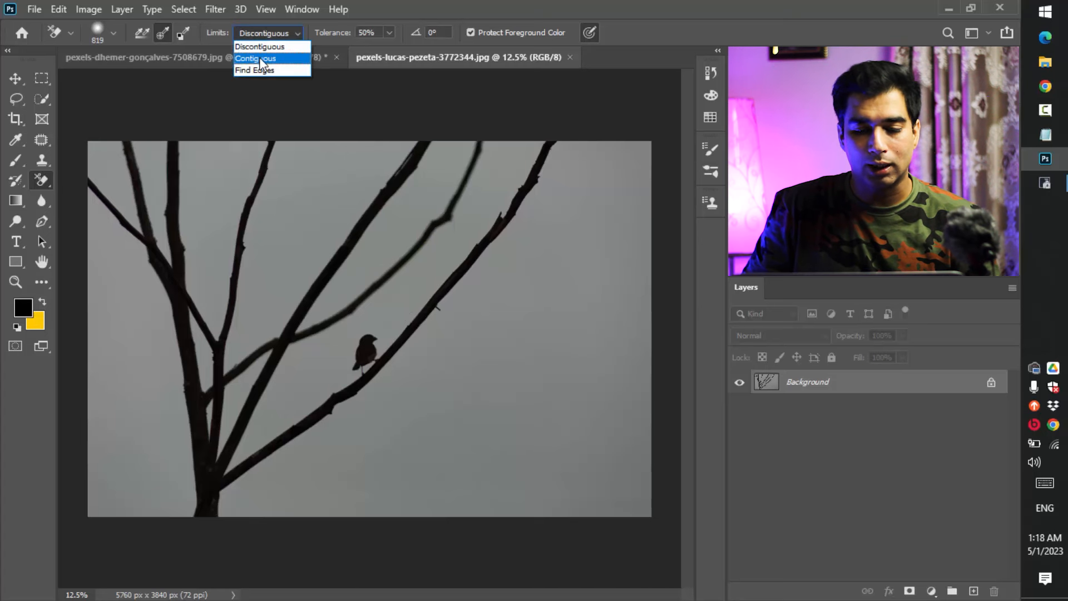
left_click(260, 59)
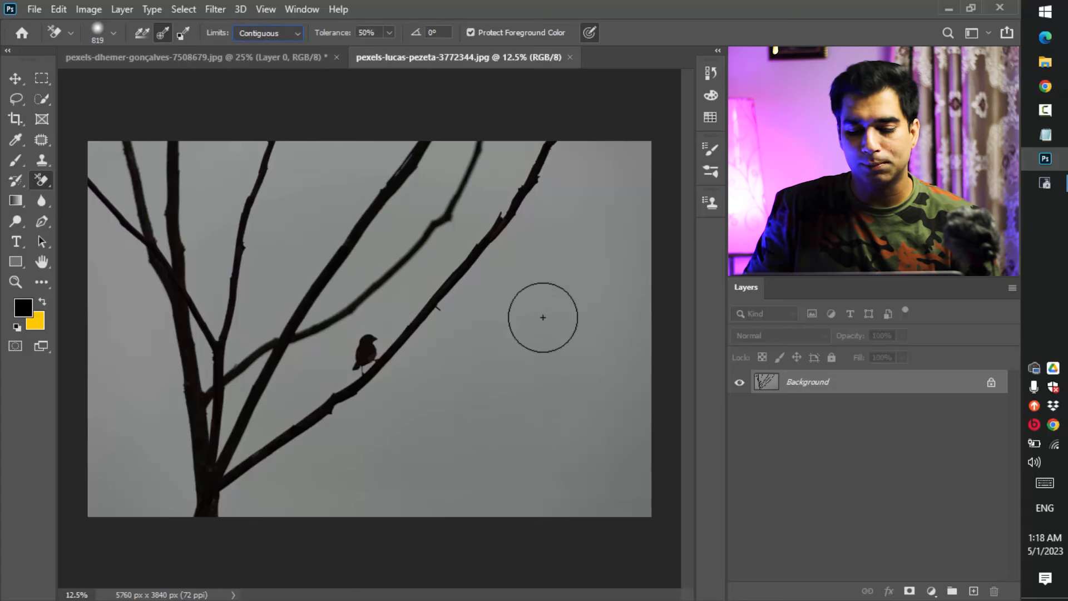
mouse_move(573, 165)
left_mouse_down()
mouse_move(507, 271)
mouse_move(419, 332)
mouse_move(389, 377)
mouse_move(277, 466)
mouse_move(276, 453)
mouse_move(303, 441)
mouse_move(258, 470)
mouse_move(238, 501)
mouse_move(408, 358)
left_mouse_up()
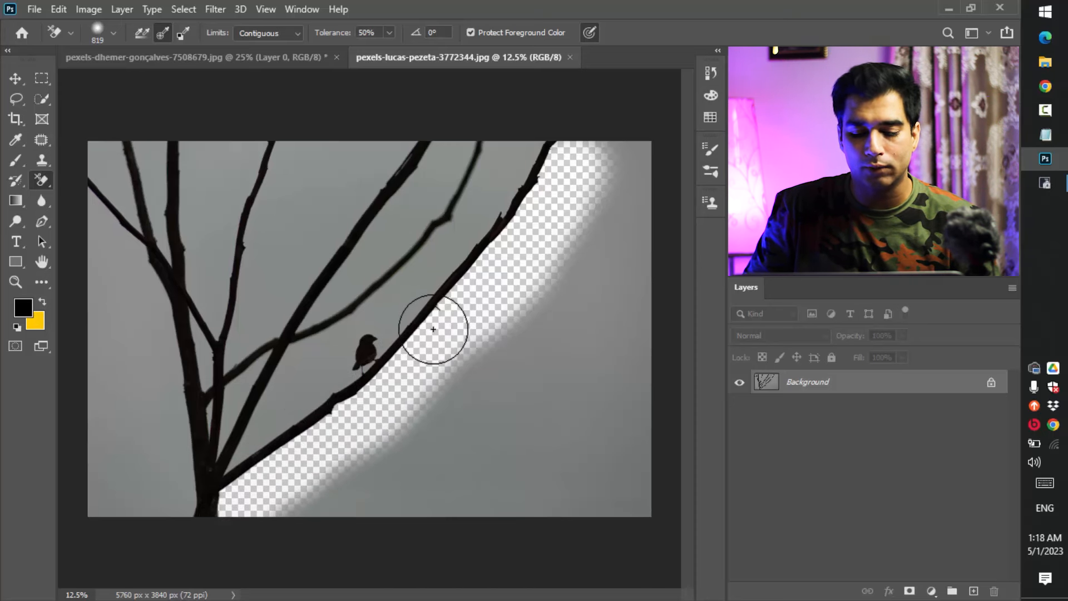
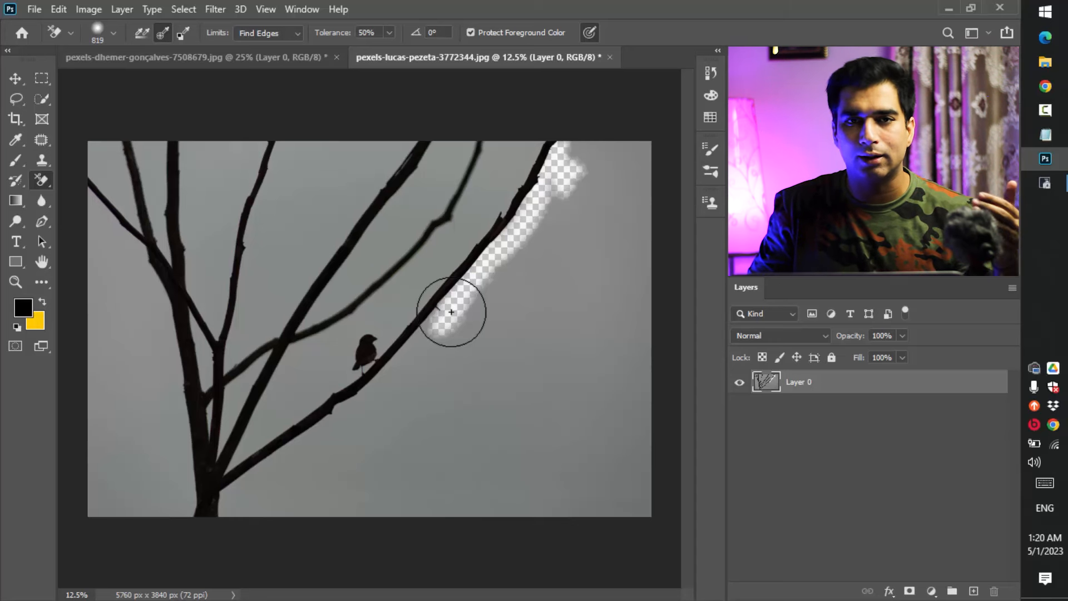
- Set the eraser's Limits to Discontiguous and undo the erased strip of sky beside the branch
left_click(288, 37)
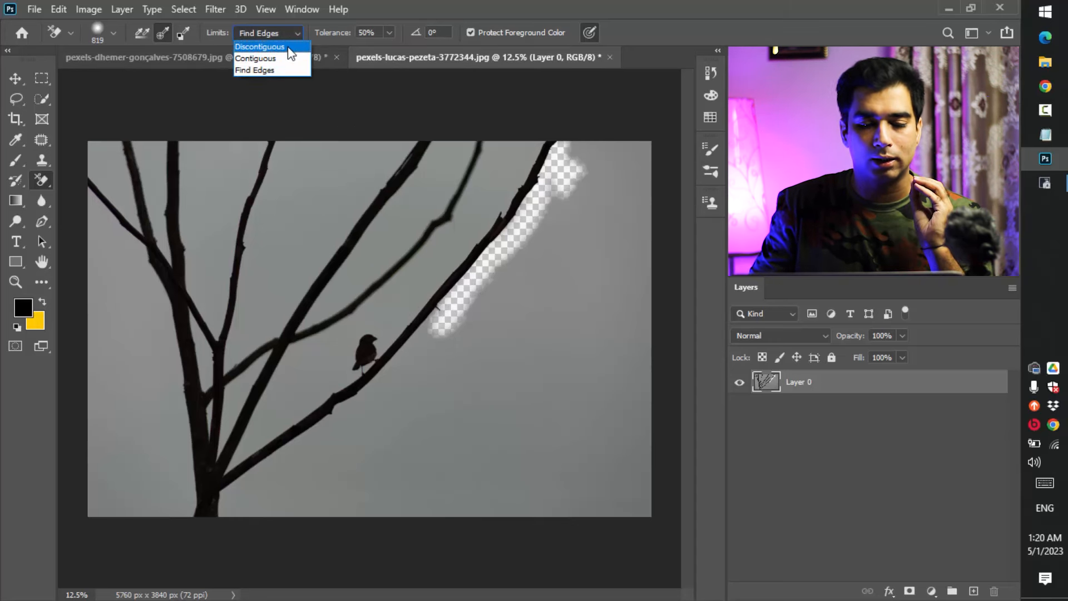
left_click(288, 46)
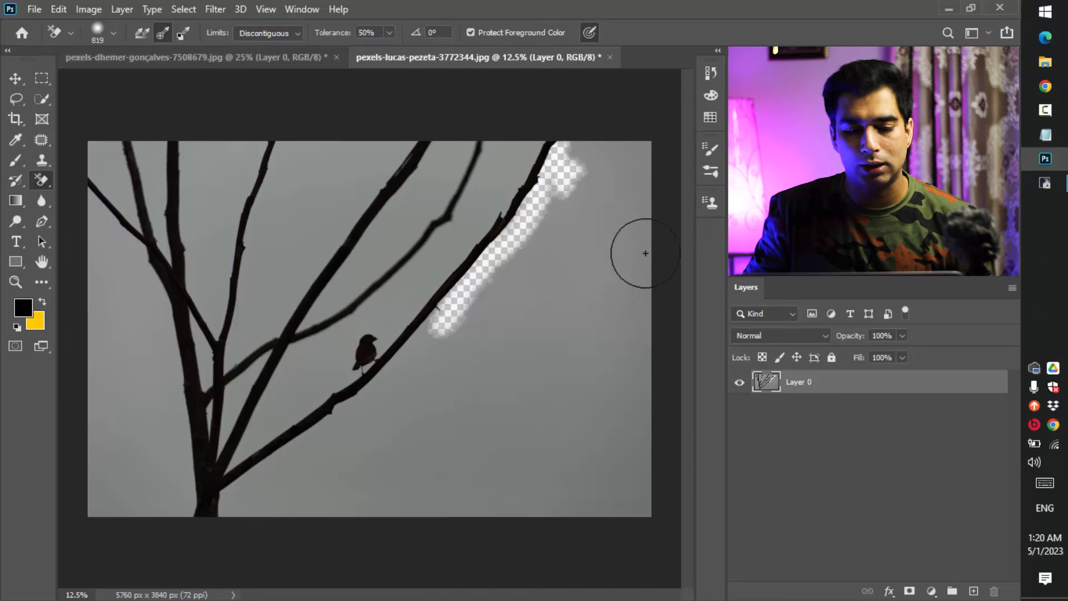
key("ctrl+z")
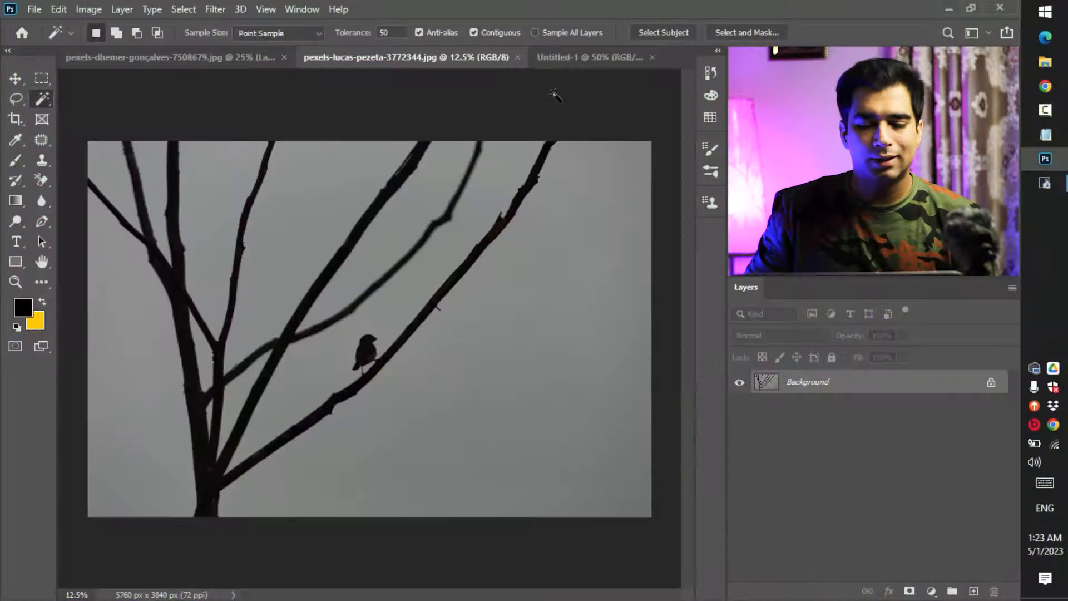
- Switch to the pink-to-purple gradient document and select the middle colour band with the Magic Wand at tolerance 10
left_click(595, 54)
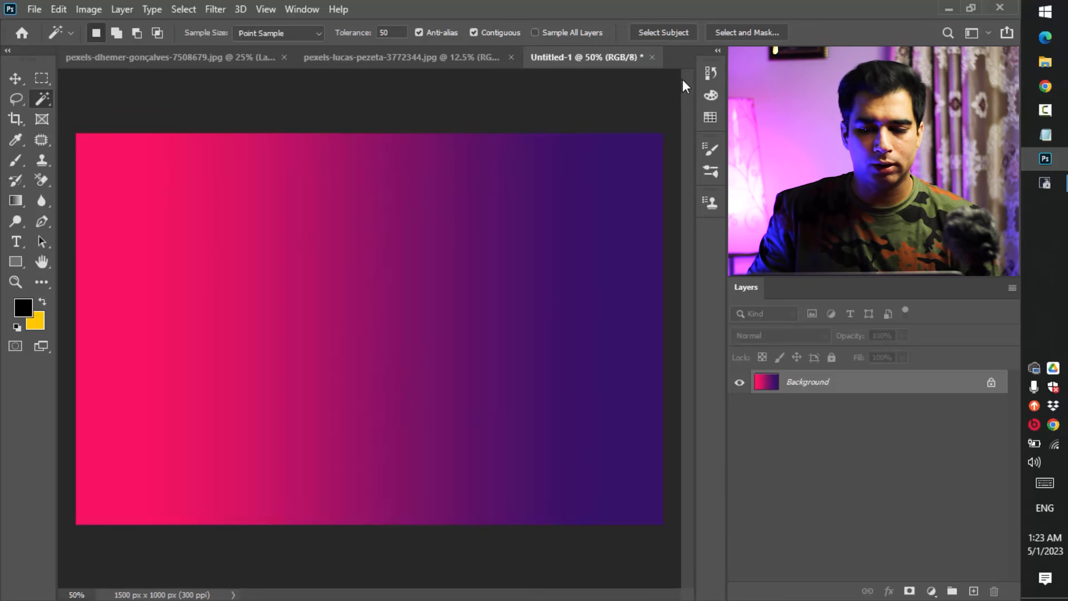
key("e")
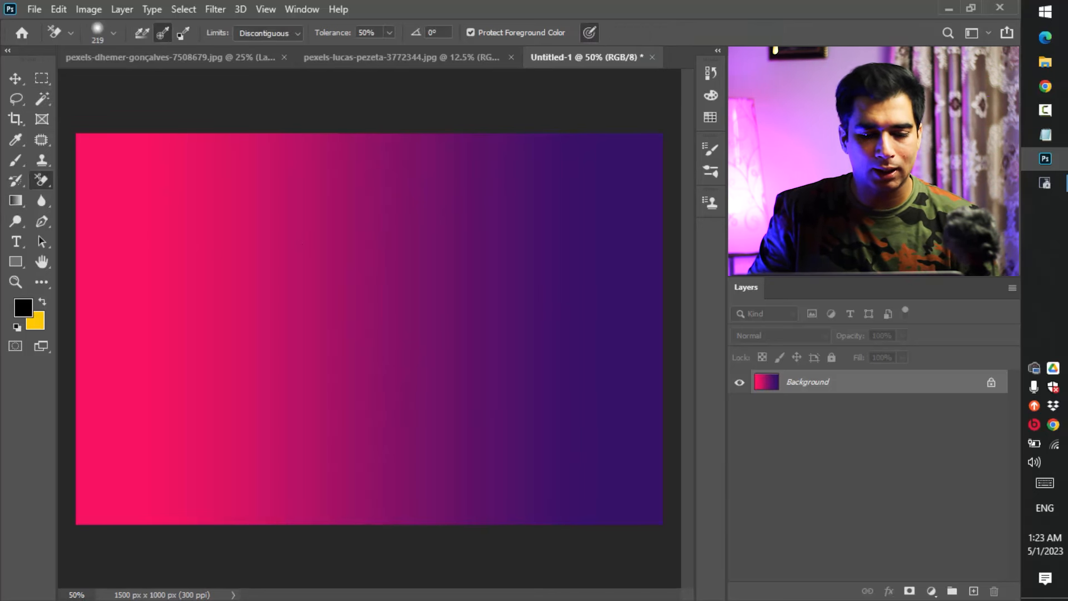
left_click(41, 99)
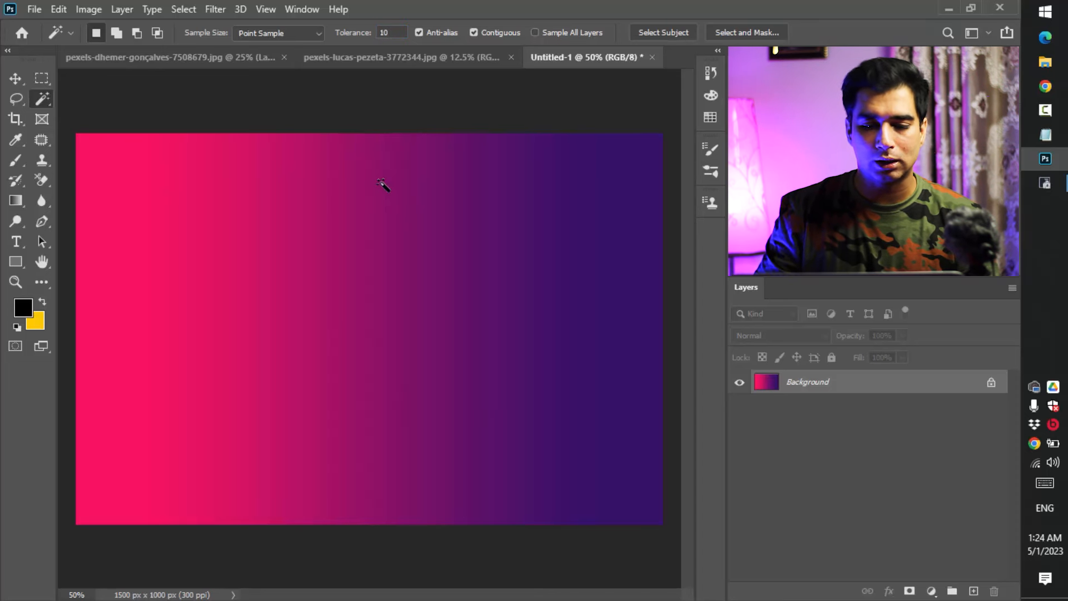
left_click(362, 290)
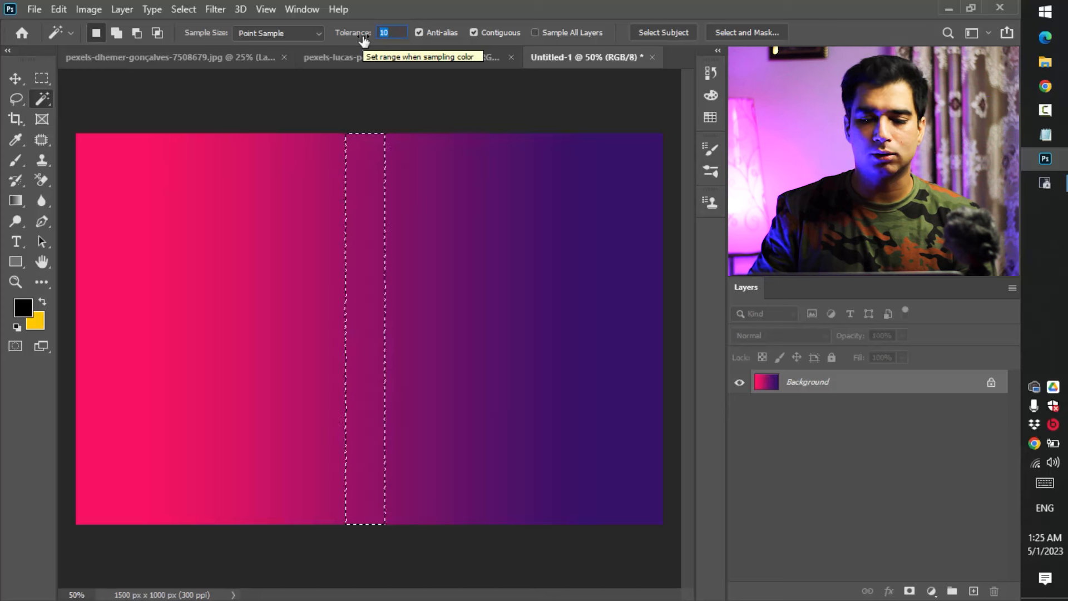
- Raise the Magic Wand tolerance to 25, clear the selection and sample the middle of the gradient again
type("25")
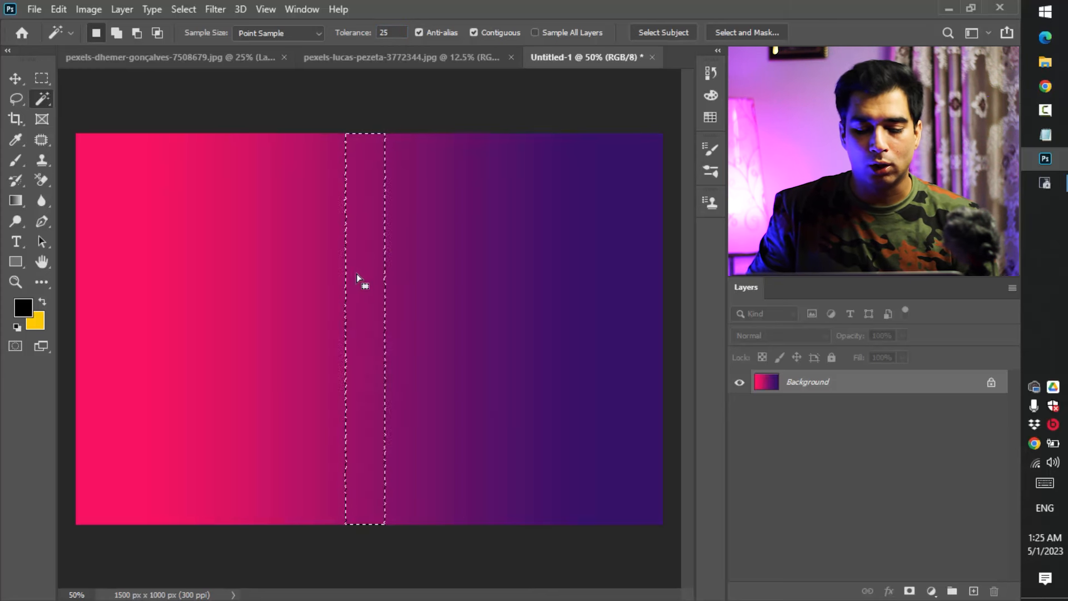
key("ctrl+d")
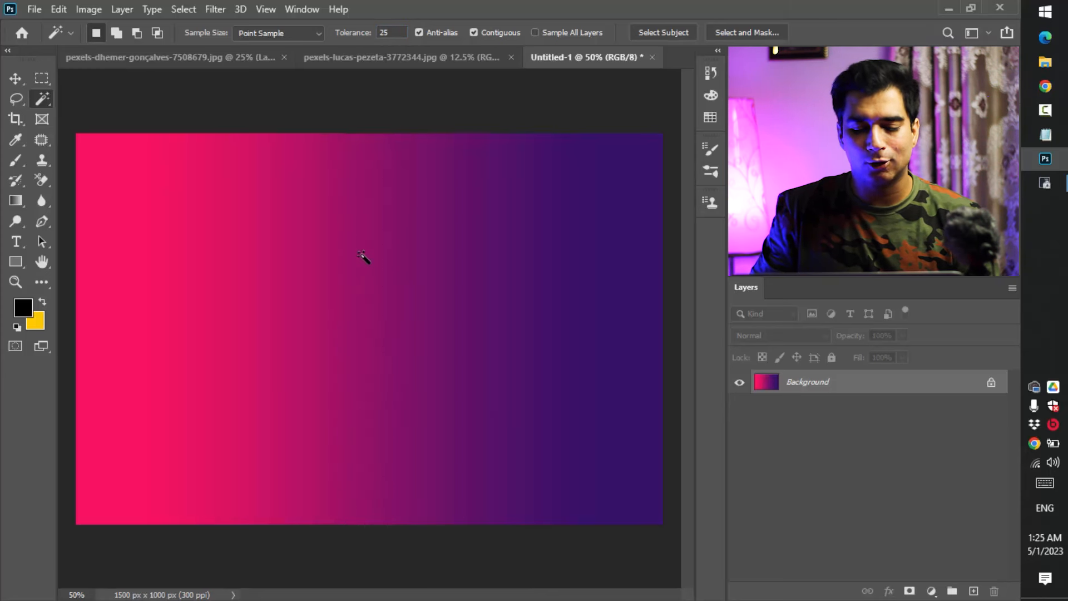
left_click(360, 254)
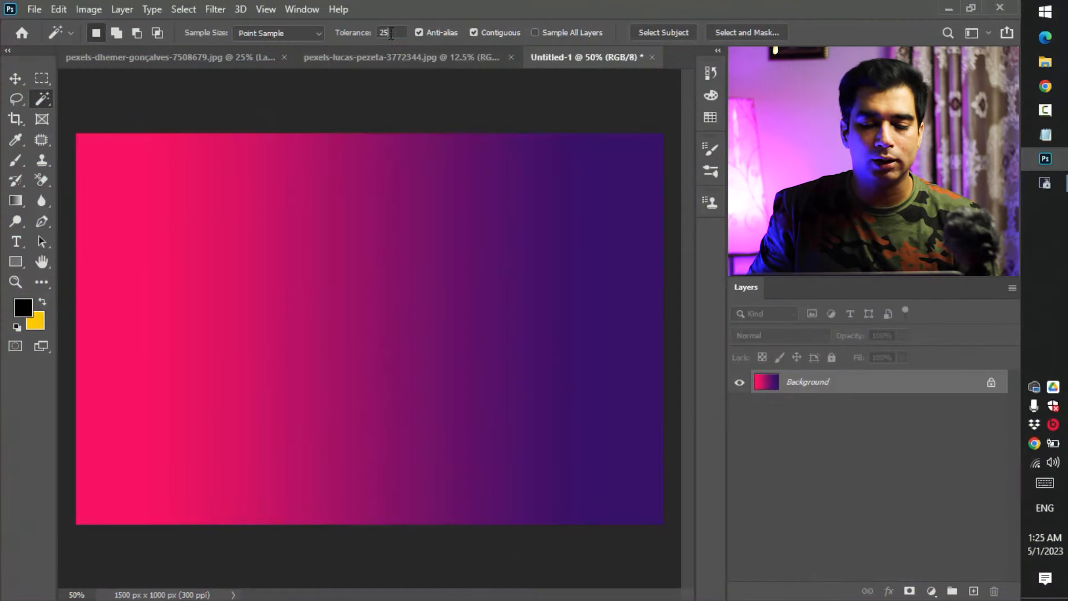
- Set the Magic Wand tolerance to 50, select the middle of the gradient once more, and deselect it
double_click(391, 33)
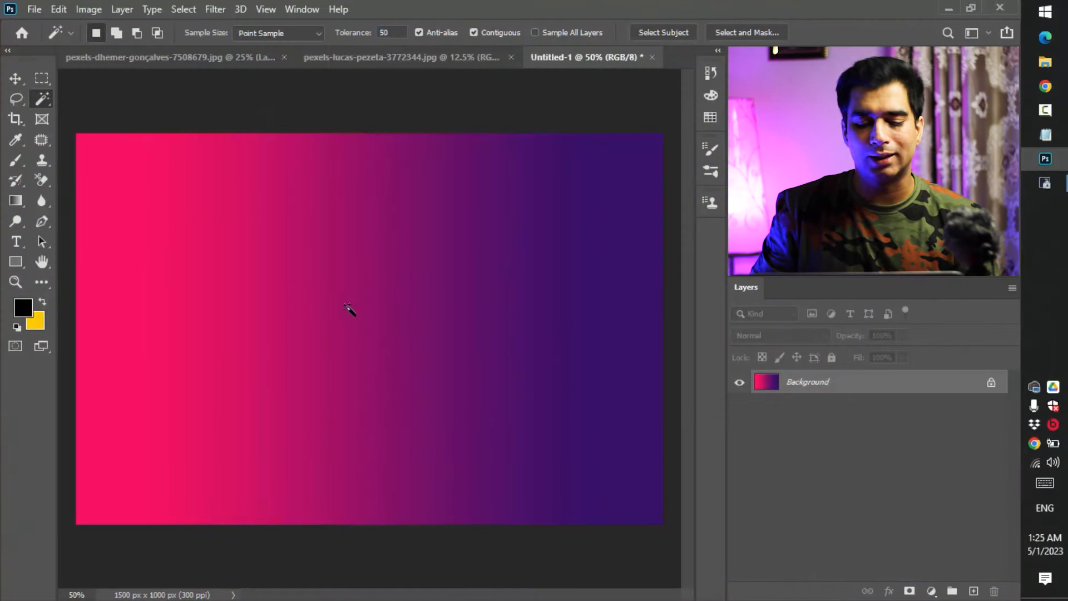
left_click(368, 290)
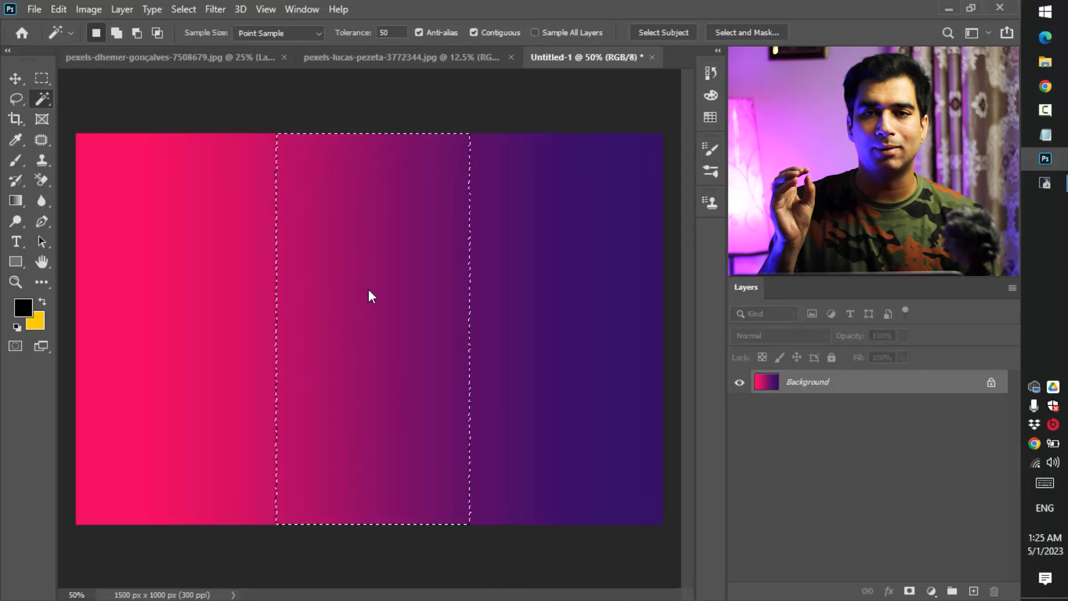
key("ctrl+d")
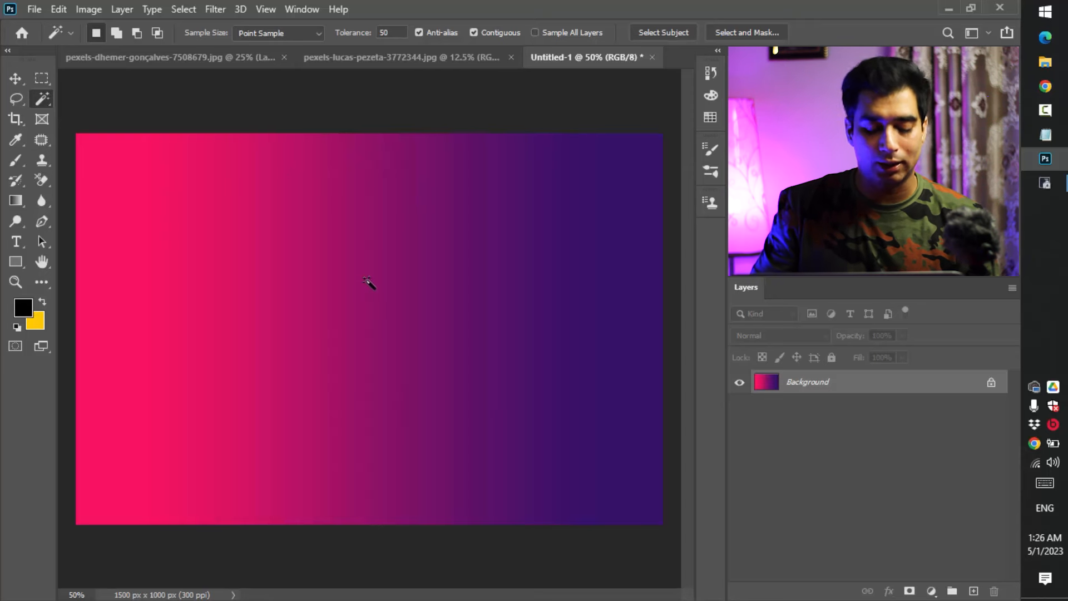
- Return to the portrait photo with the Background Eraser and undo the trial erasures on the orange and yellow backdrops
key("e")
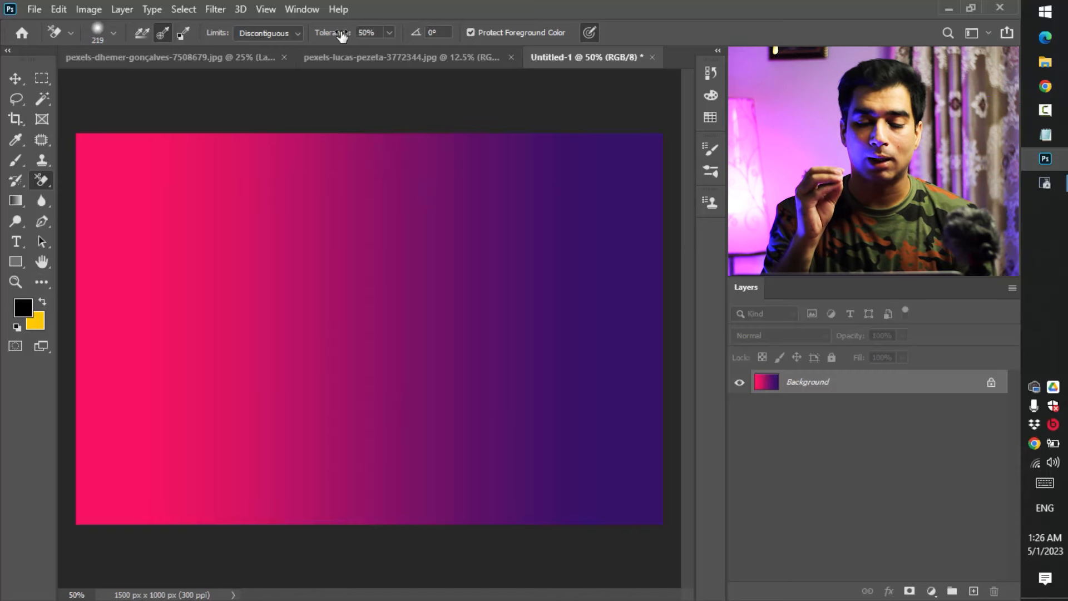
key("ctrl+Tab")
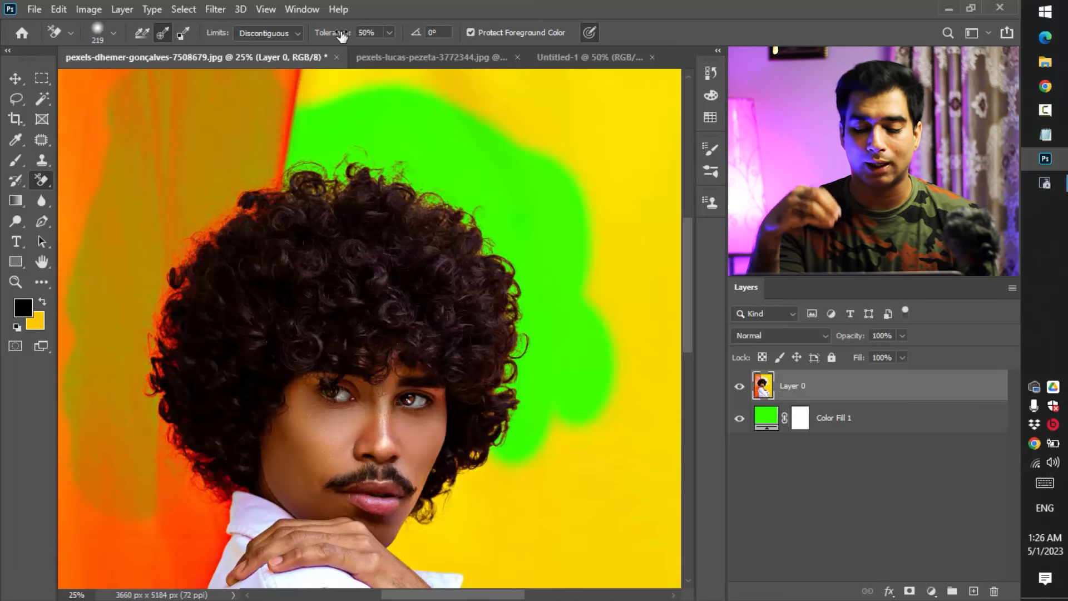
key("ctrl+z")
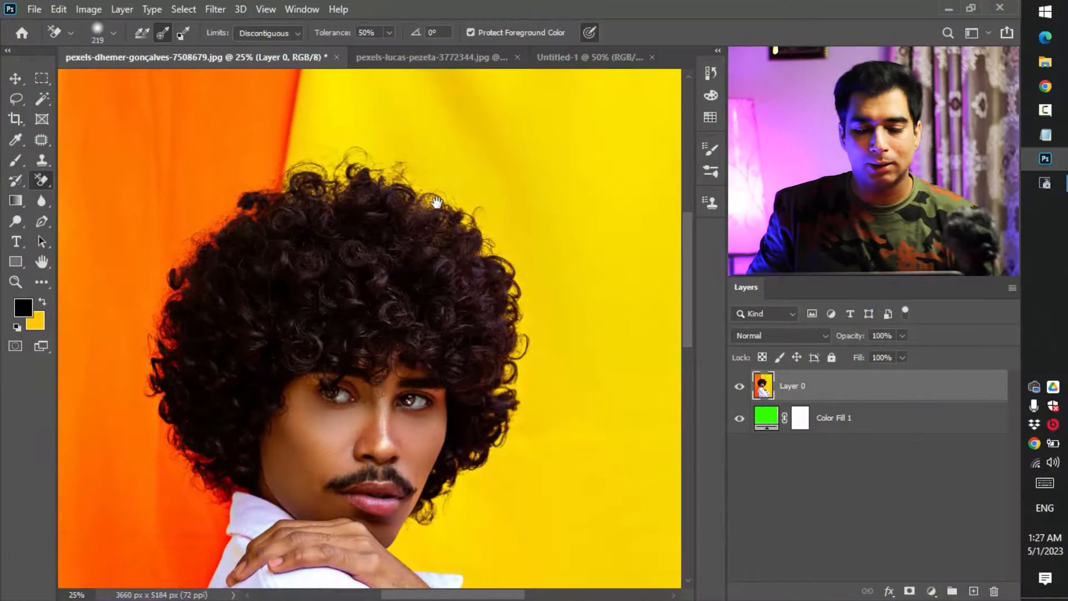
scroll(436, 203, "up", 1)
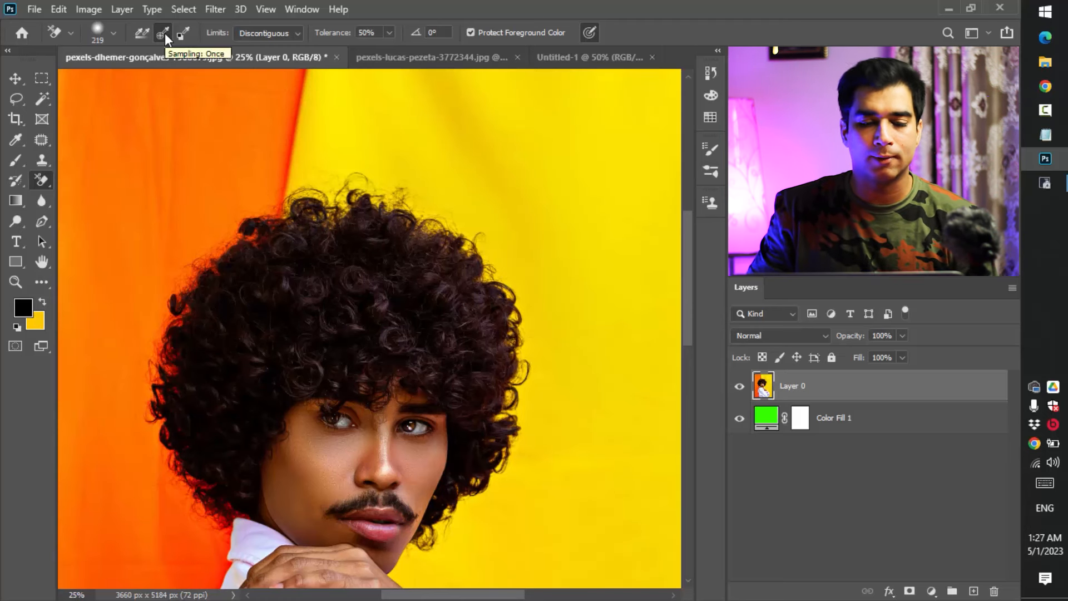
- With Limits on Discontiguous and Tolerance at 50%, erase the yellow backdrop along the top of the curly hair
left_click(254, 33)
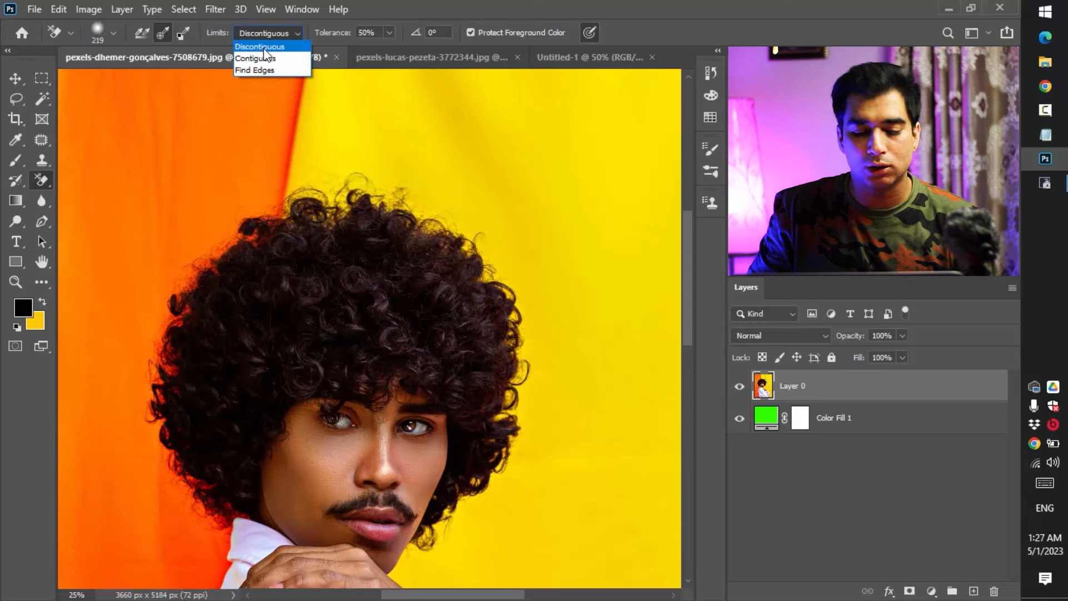
left_click(264, 48)
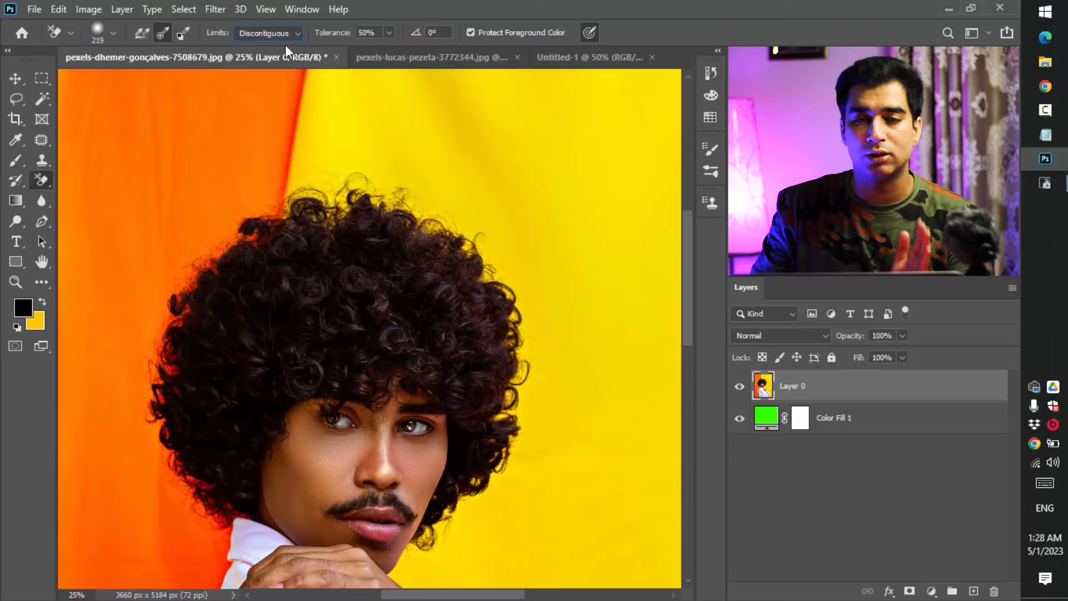
left_click(370, 33)
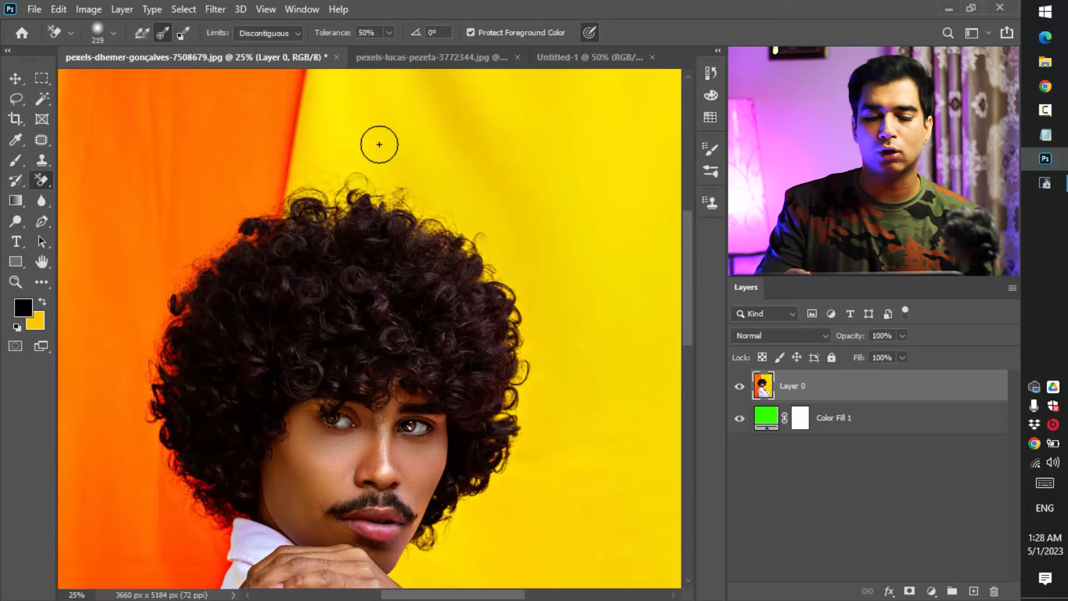
key("z")
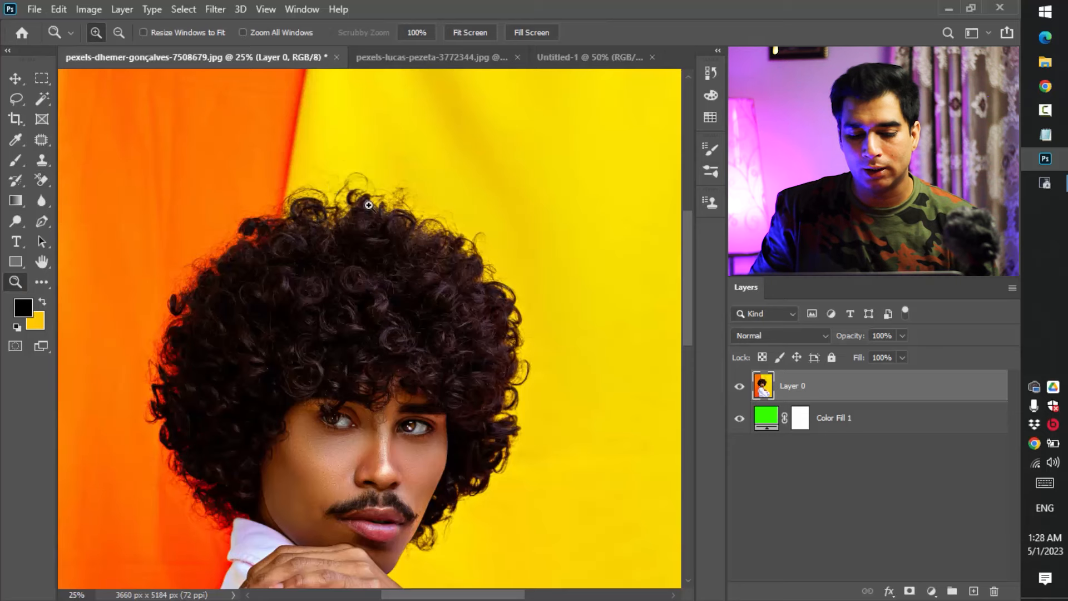
scroll(501, 222, "up", 6, "alt")
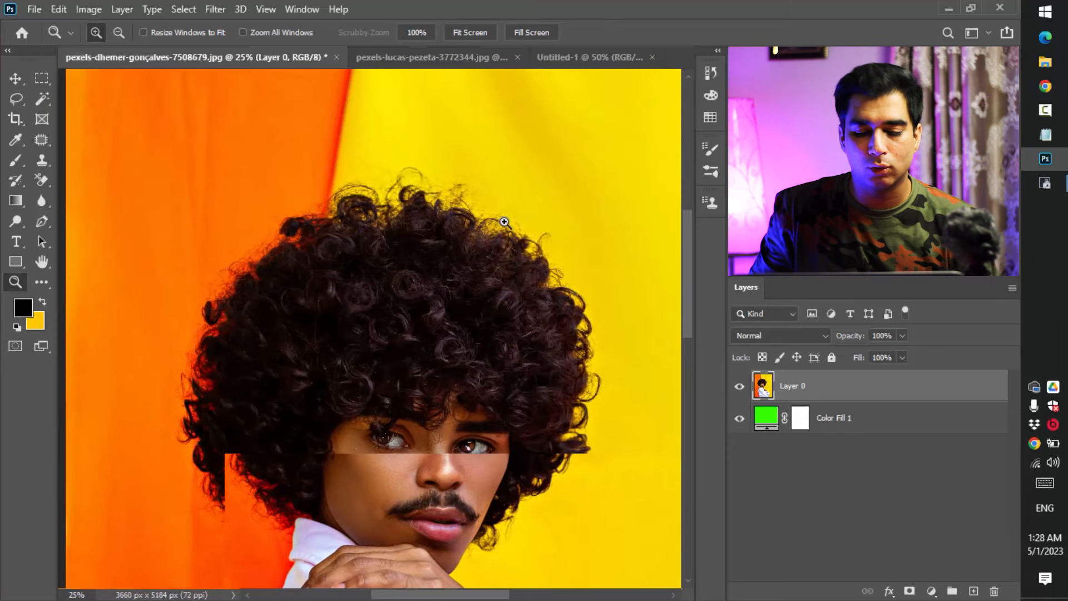
scroll(452, 209, "up", 3)
key("e")
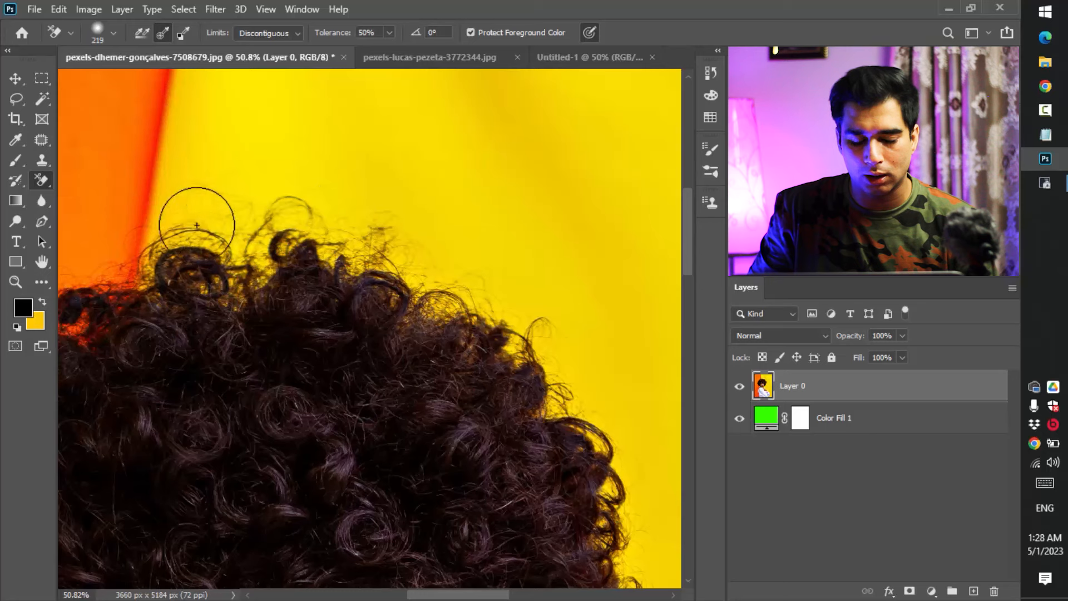
mouse_move(534, 257)
left_mouse_down()
mouse_move(541, 303)
mouse_move(483, 303)
mouse_move(528, 364)
mouse_move(440, 286)
mouse_move(393, 264)
mouse_move(460, 252)
mouse_move(318, 226)
mouse_move(318, 253)
mouse_move(310, 223)
mouse_move(261, 233)
mouse_move(229, 274)
mouse_move(215, 233)
mouse_move(116, 297)
mouse_move(214, 192)
mouse_move(461, 191)
mouse_move(381, 197)
mouse_move(277, 175)
mouse_move(559, 238)
mouse_move(501, 215)
mouse_move(578, 365)
mouse_move(568, 400)
mouse_move(636, 431)
mouse_move(599, 423)
mouse_move(609, 454)
mouse_move(637, 448)
mouse_move(638, 499)
mouse_move(598, 508)
mouse_move(625, 548)
left_mouse_up()
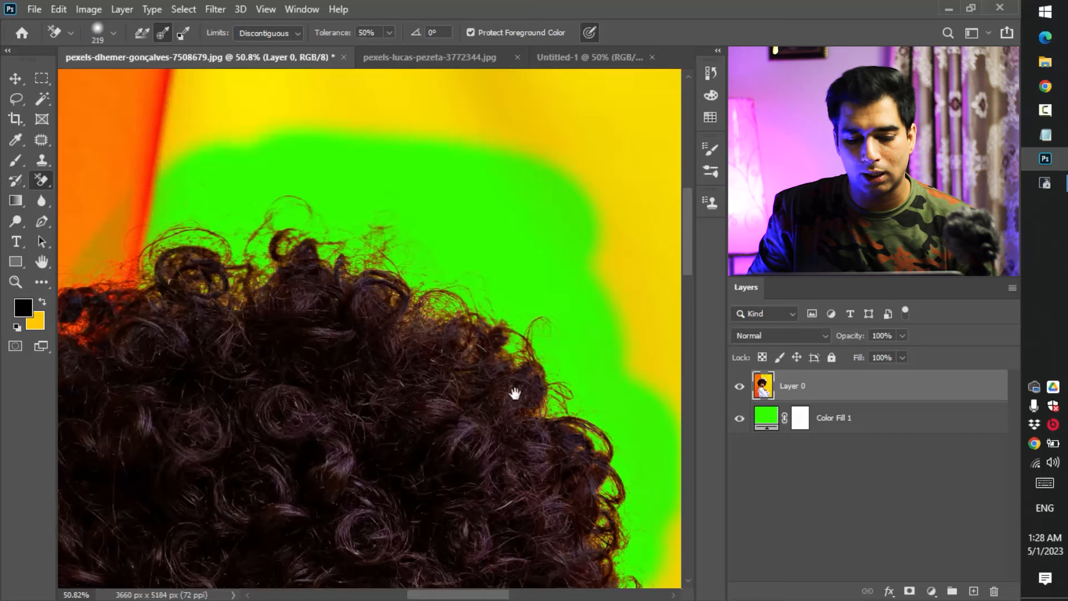
- Erase the yellow backdrop down the side of the hair, past the chin and collar, and along the folded arm's sleeve
left_click_drag(515, 393, 414, 220)
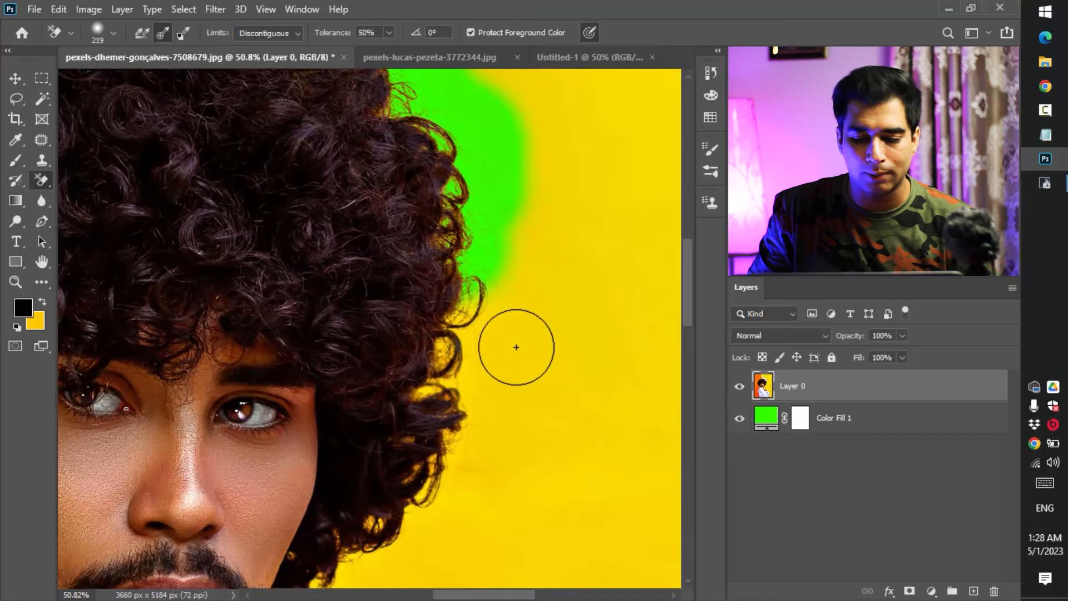
mouse_move(522, 348)
left_mouse_down()
mouse_move(520, 246)
mouse_move(502, 244)
mouse_move(468, 374)
mouse_move(449, 339)
mouse_move(416, 373)
mouse_move(495, 392)
mouse_move(502, 406)
mouse_move(444, 489)
mouse_move(381, 546)
mouse_move(415, 516)
mouse_move(446, 198)
left_mouse_up()
mouse_move(445, 284)
left_mouse_down()
mouse_move(326, 341)
mouse_move(274, 406)
mouse_move(297, 436)
mouse_move(405, 419)
mouse_move(473, 556)
left_mouse_up()
mouse_move(472, 556)
left_mouse_down()
mouse_move(436, 221)
mouse_move(478, 171)
mouse_move(377, 349)
left_mouse_up()
mouse_move(394, 309)
left_mouse_down()
mouse_move(348, 284)
mouse_move(478, 374)
mouse_move(276, 100)
mouse_move(565, 422)
mouse_move(450, 420)
mouse_move(606, 519)
mouse_move(611, 545)
left_mouse_up()
left_click_drag(388, 279, 218, 84)
mouse_move(334, 178)
left_mouse_down()
mouse_move(410, 362)
mouse_move(395, 459)
mouse_move(312, 544)
mouse_move(212, 543)
mouse_move(258, 533)
left_mouse_up()
left_click_drag(433, 526, 488, 103)
left_click_drag(353, 195, 267, 193)
scroll(369, 150, "down", 4)
left_click_drag(347, 227, 576, 597)
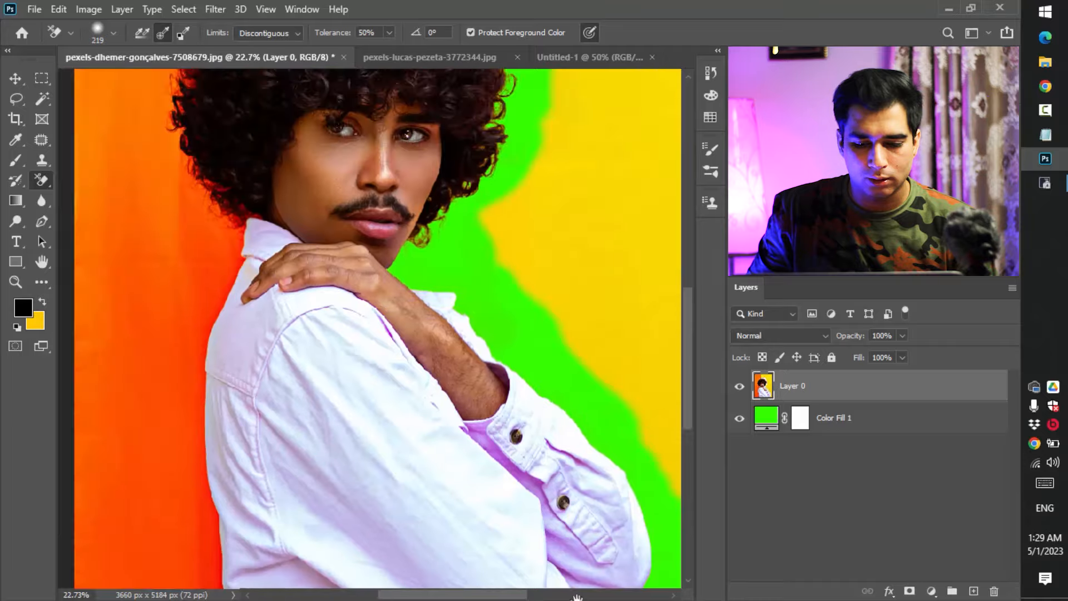
- Erase the orange backdrop beside the upper edge of the hair on the orange side
left_click_drag(500, 178, 536, 443)
scroll(373, 195, "up", 4)
mouse_move(334, 215)
left_mouse_down()
mouse_move(334, 136)
mouse_move(271, 251)
mouse_move(216, 320)
mouse_move(103, 424)
left_mouse_up()
- Try erasing the orange backdrop down the side of the hair at 50% tolerance, and undo the strokes
left_click_drag(165, 382, 417, 70)
mouse_move(291, 172)
left_mouse_down()
mouse_move(308, 235)
mouse_move(251, 381)
left_mouse_up()
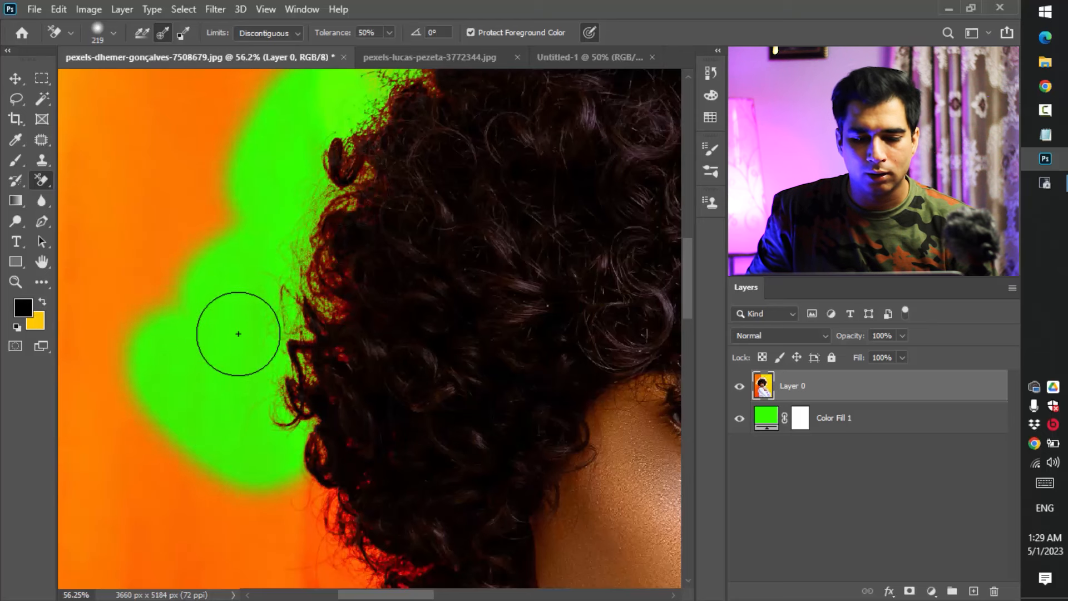
key("ctrl+z")
key("ctrl+z")
mouse_move(282, 243)
left_mouse_down()
mouse_move(302, 286)
mouse_move(336, 289)
mouse_move(331, 316)
mouse_move(345, 235)
mouse_move(308, 315)
mouse_move(345, 190)
mouse_move(378, 156)
mouse_move(346, 154)
mouse_move(319, 212)
mouse_move(291, 283)
mouse_move(322, 300)
left_mouse_up()
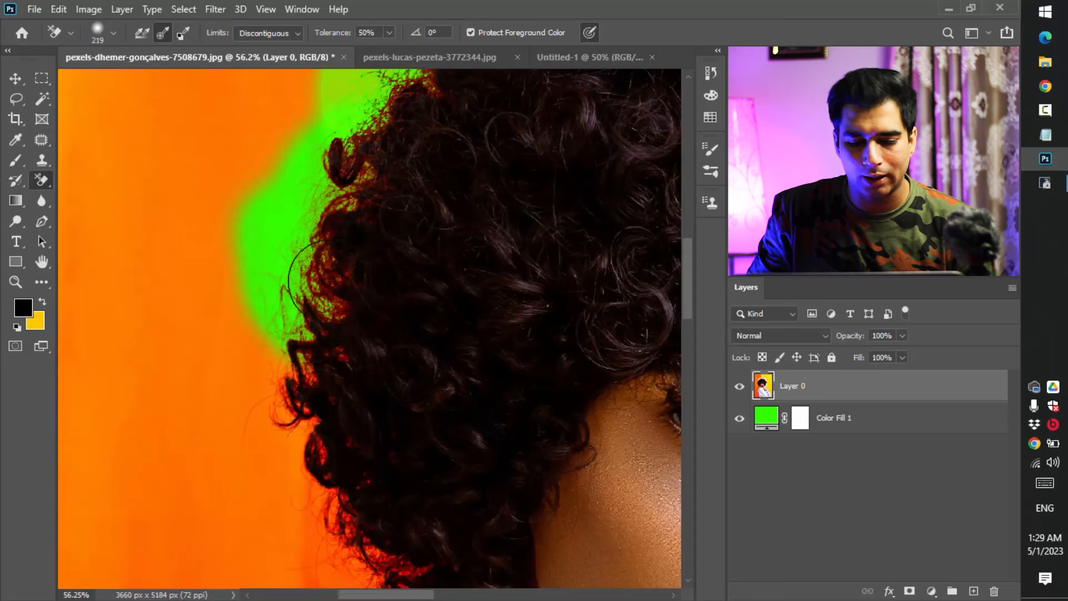
key("ctrl+z")
key("ctrl+z")
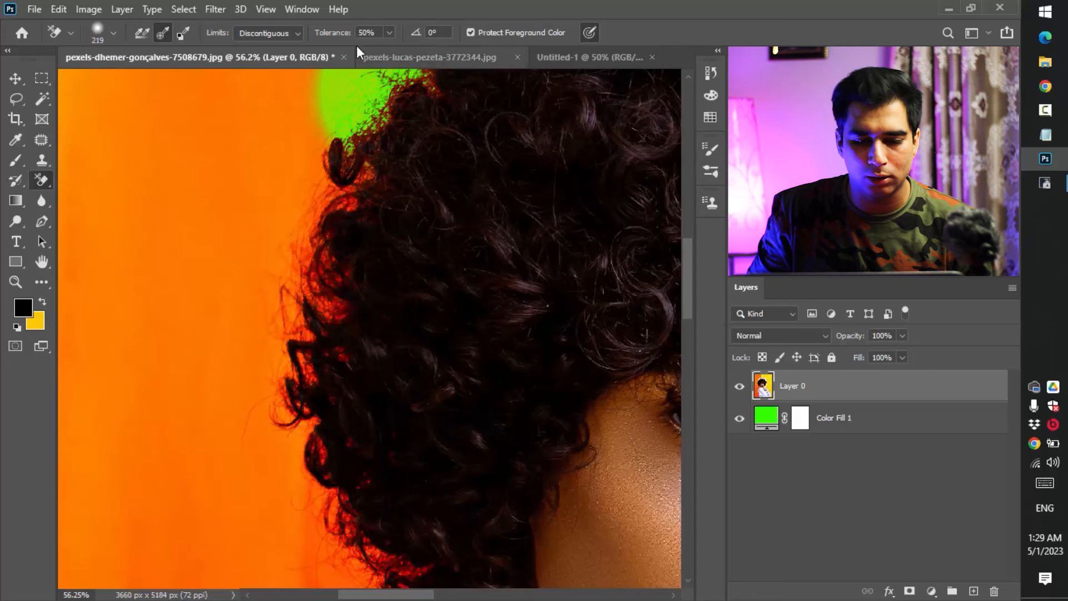
- Set the eraser's Tolerance to 61% and erase the orange backdrop along the hair and shirt back to the photo's lower edge
left_click_drag(349, 42, 352, 41)
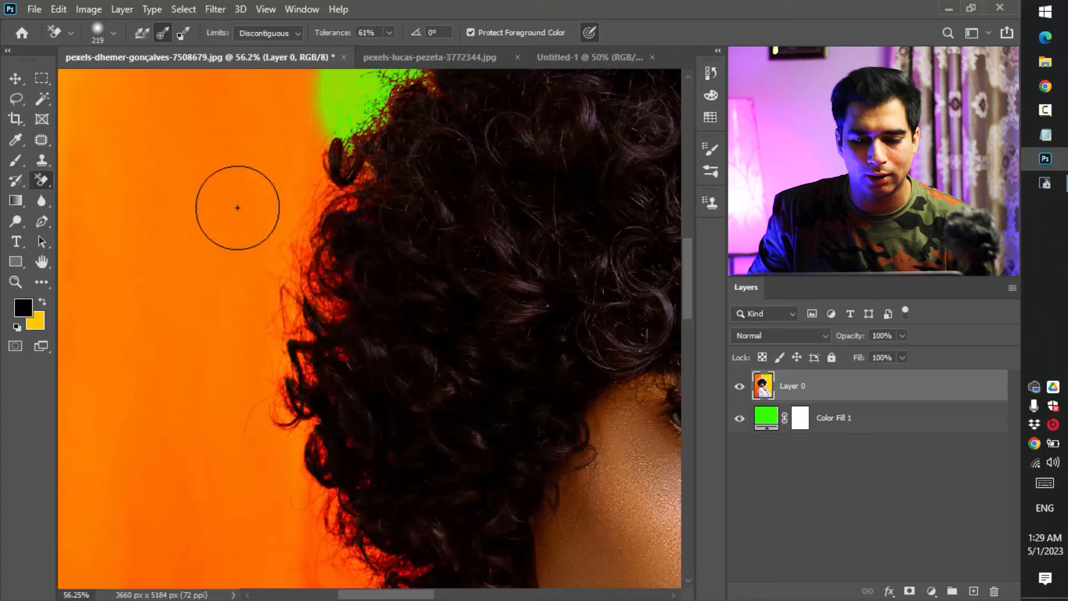
left_click(276, 188)
mouse_move(276, 188)
left_mouse_down()
mouse_move(300, 262)
mouse_move(320, 262)
mouse_move(313, 318)
mouse_move(325, 241)
mouse_move(358, 161)
mouse_move(330, 113)
mouse_move(267, 208)
mouse_move(231, 350)
mouse_move(258, 313)
mouse_move(248, 400)
mouse_move(267, 458)
mouse_move(301, 454)
mouse_move(309, 512)
mouse_move(271, 483)
mouse_move(264, 143)
left_mouse_up()
mouse_move(267, 245)
left_mouse_down()
mouse_move(264, 193)
mouse_move(350, 233)
mouse_move(313, 283)
mouse_move(382, 293)
mouse_move(371, 327)
mouse_move(408, 271)
mouse_move(426, 273)
mouse_move(387, 398)
mouse_move(337, 505)
mouse_move(280, 408)
mouse_move(284, 324)
mouse_move(253, 261)
mouse_move(264, 502)
left_mouse_up()
mouse_move(310, 248)
left_mouse_down()
mouse_move(316, 132)
mouse_move(282, 139)
mouse_move(291, 279)
mouse_move(341, 446)
mouse_move(280, 445)
mouse_move(210, 195)
mouse_move(154, 414)
left_mouse_up()
mouse_move(315, 531)
left_mouse_down()
mouse_move(284, 219)
mouse_move(286, 287)
mouse_move(273, 236)
mouse_move(223, 149)
mouse_move(193, 122)
mouse_move(228, 375)
mouse_move(318, 388)
mouse_move(354, 418)
mouse_move(354, 374)
mouse_move(340, 393)
mouse_move(264, 340)
mouse_move(209, 385)
mouse_move(254, 456)
mouse_move(281, 209)
left_mouse_up()
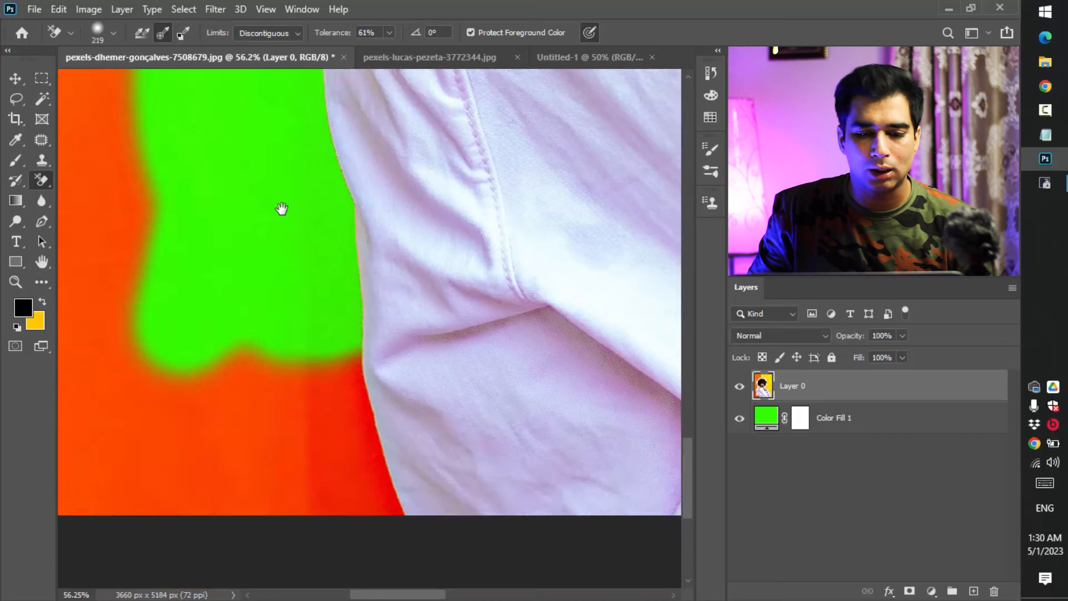
mouse_move(298, 334)
left_mouse_down()
mouse_move(302, 217)
mouse_move(285, 272)
mouse_move(162, 322)
mouse_move(328, 393)
mouse_move(351, 448)
mouse_move(274, 508)
left_mouse_up()
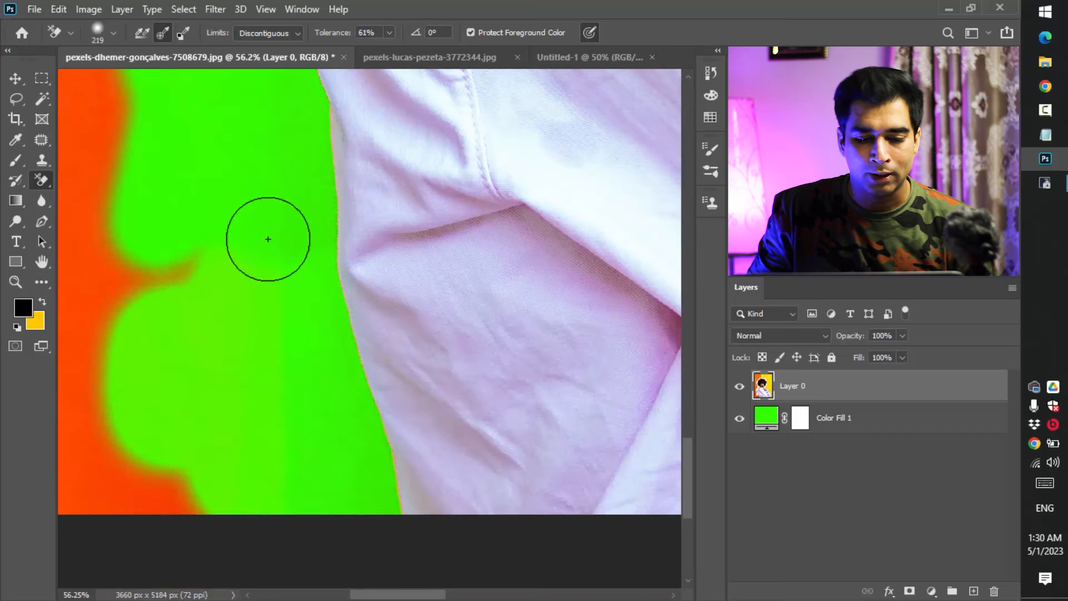
- Check the fringe along the shirt's edge, set Tolerance to 70%, and erase more orange backdrop beside the lower back
key("z")
scroll(274, 150, "up", 3)
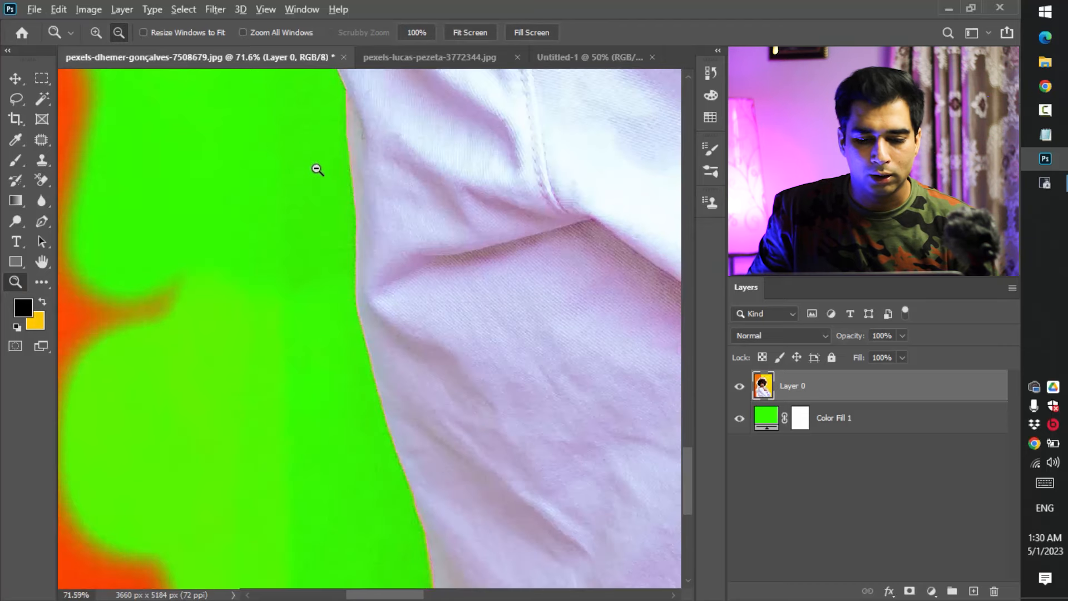
scroll(314, 167, "up", 5)
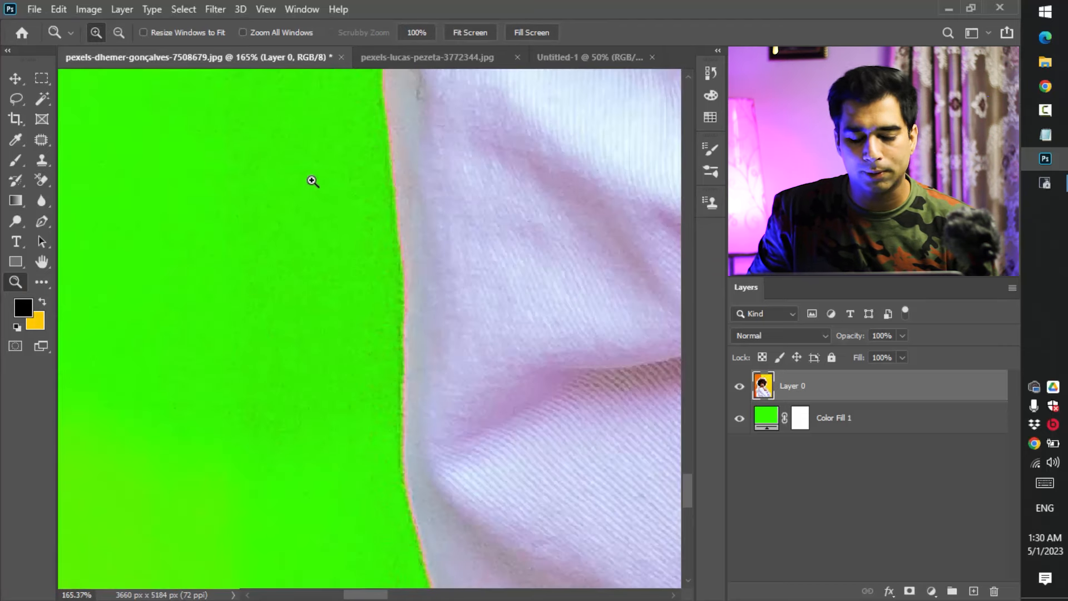
left_click(305, 167, "alt")
left_click(305, 166, "alt")
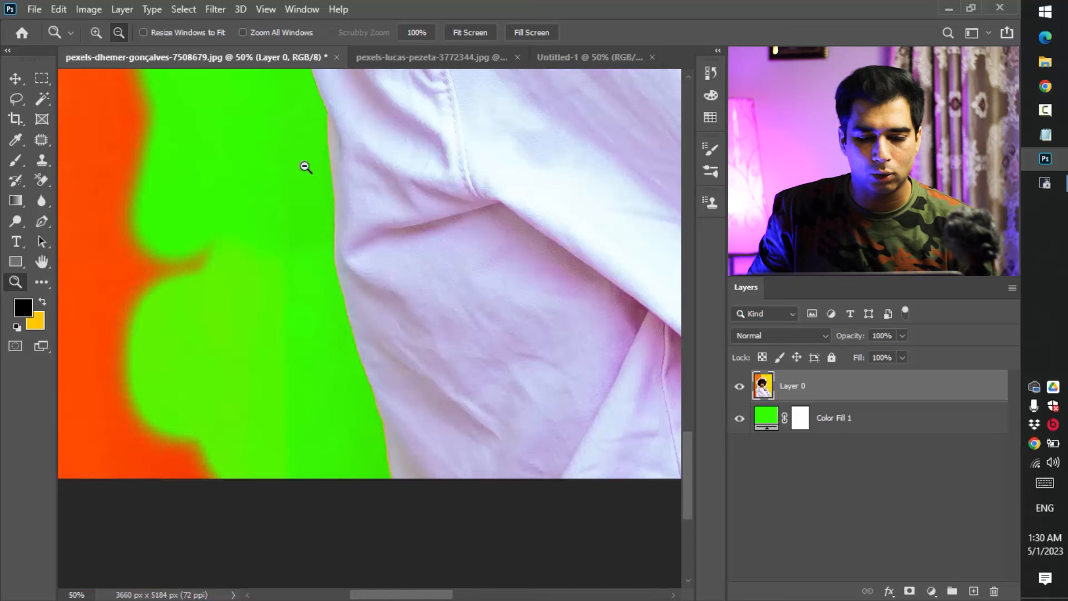
left_click(305, 167, "alt")
left_click_drag(321, 154, 323, 349)
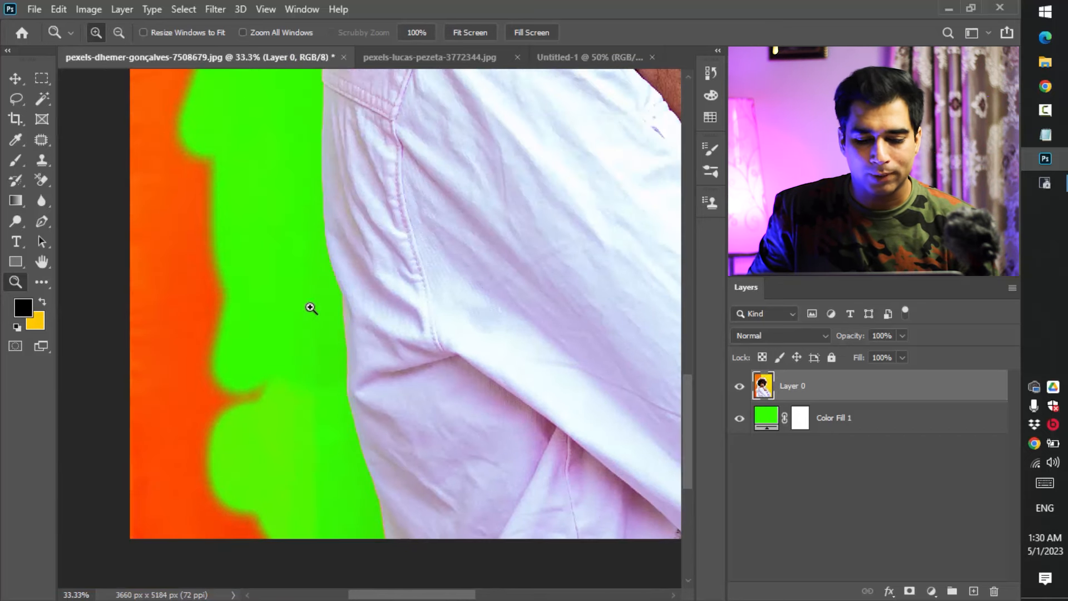
key("e")
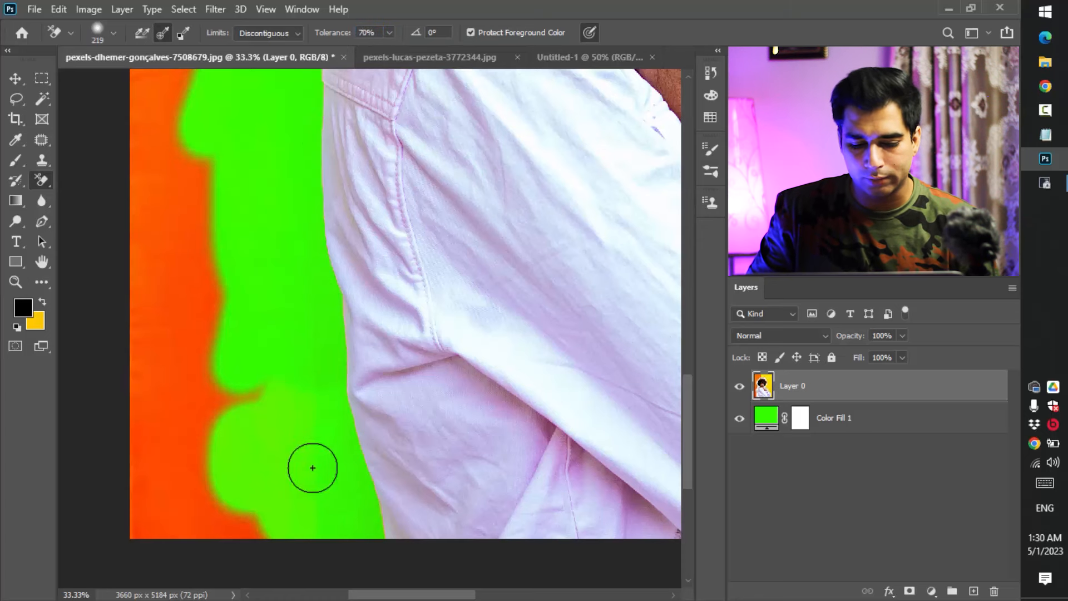
mouse_move(207, 397)
left_mouse_down()
mouse_move(186, 400)
mouse_move(295, 401)
left_mouse_up()
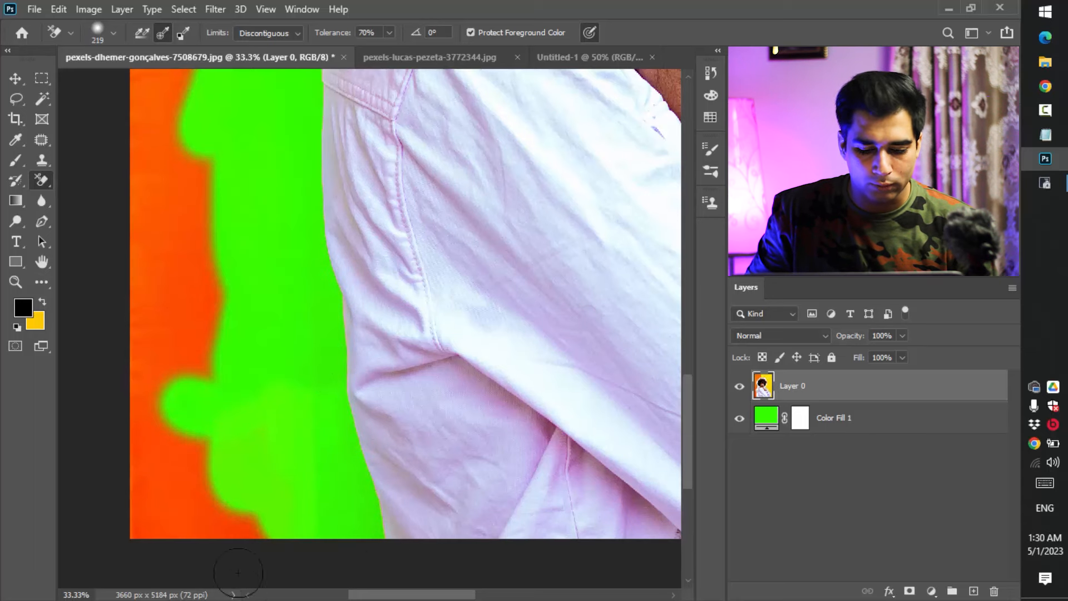
- Erase the orange and yellow backdrop above the hair, including the seam between the two colours, with the Background Eraser at 70% tolerance
scroll(322, 183, "down", 5)
left_click_drag(513, 165, 467, 312)
scroll(334, 161, "up", 8)
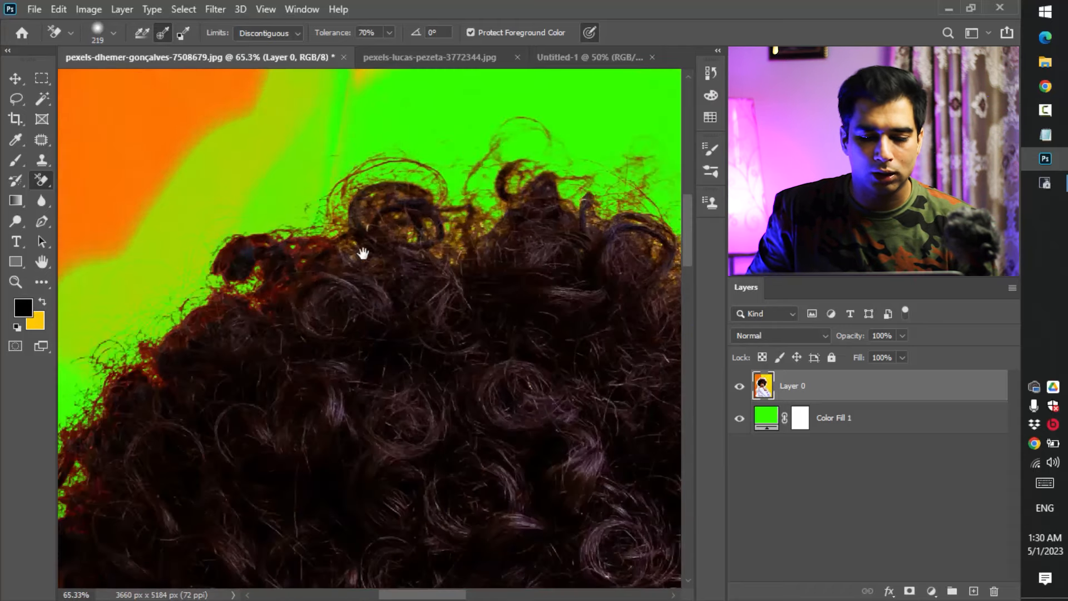
left_click_drag(362, 254, 365, 332)
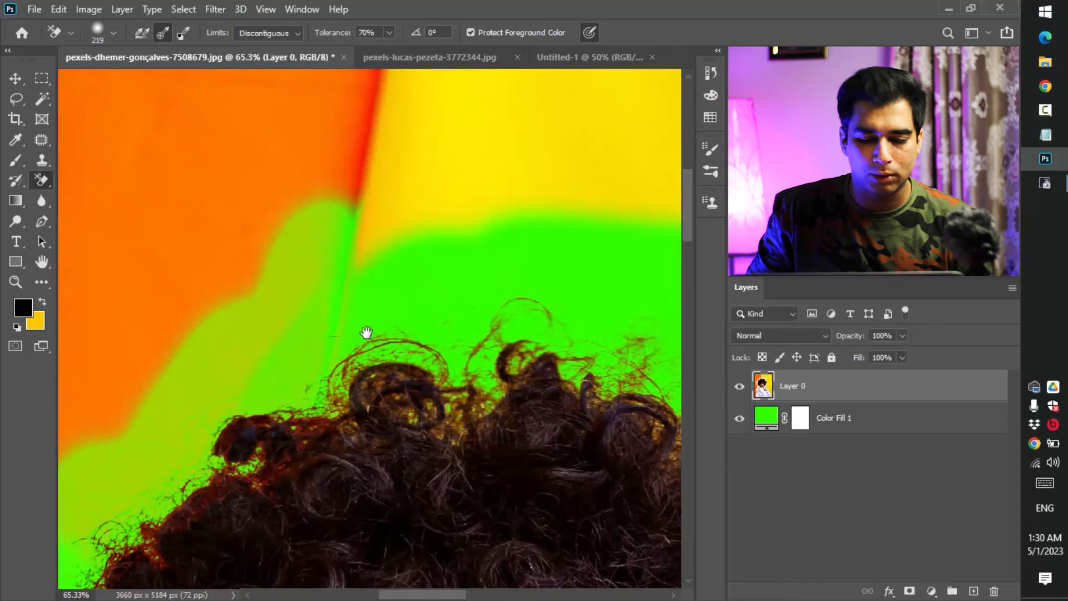
mouse_move(367, 255)
left_mouse_down()
mouse_move(361, 225)
mouse_move(350, 245)
left_mouse_up()
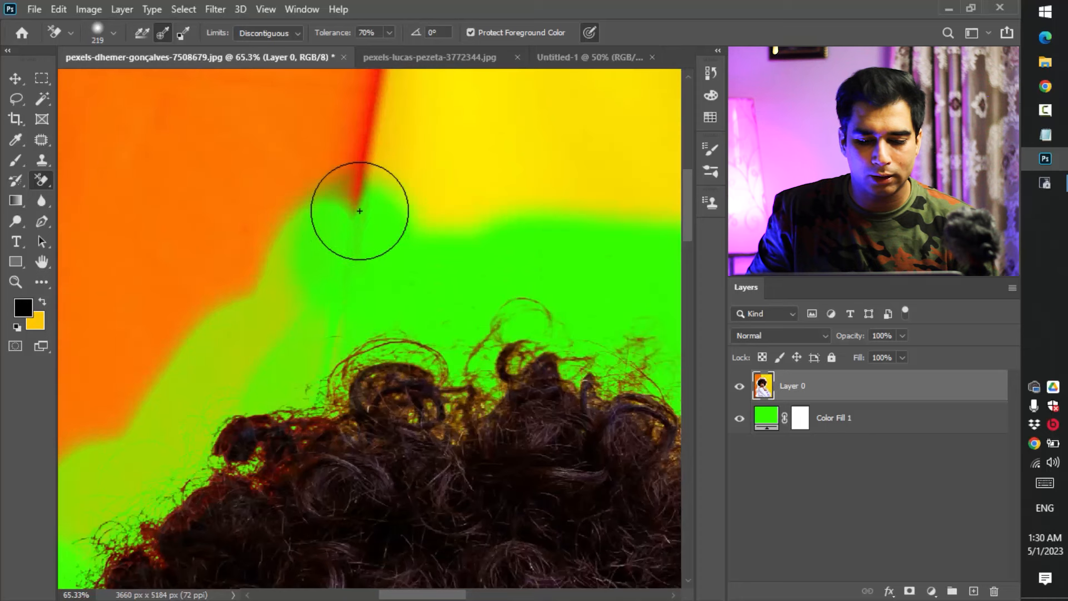
left_click_drag(359, 207, 344, 255)
mouse_move(277, 364)
left_mouse_down()
mouse_move(257, 305)
mouse_move(131, 431)
mouse_move(391, 138)
mouse_move(560, 179)
left_mouse_up()
mouse_move(288, 203)
left_mouse_down()
mouse_move(267, 267)
mouse_move(286, 248)
mouse_move(228, 312)
mouse_move(265, 204)
mouse_move(346, 250)
mouse_move(567, 146)
left_mouse_up()
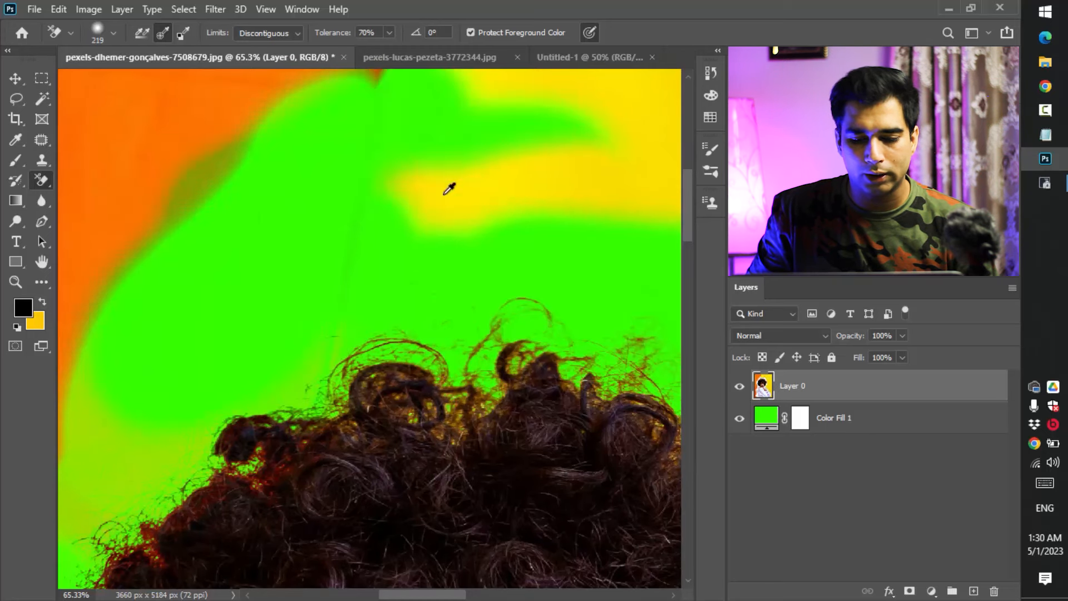
- Switch to the regular Eraser with a 583 px brush and set its Flow to 61%
scroll(427, 173, "down", 2)
scroll(421, 166, "down", 6)
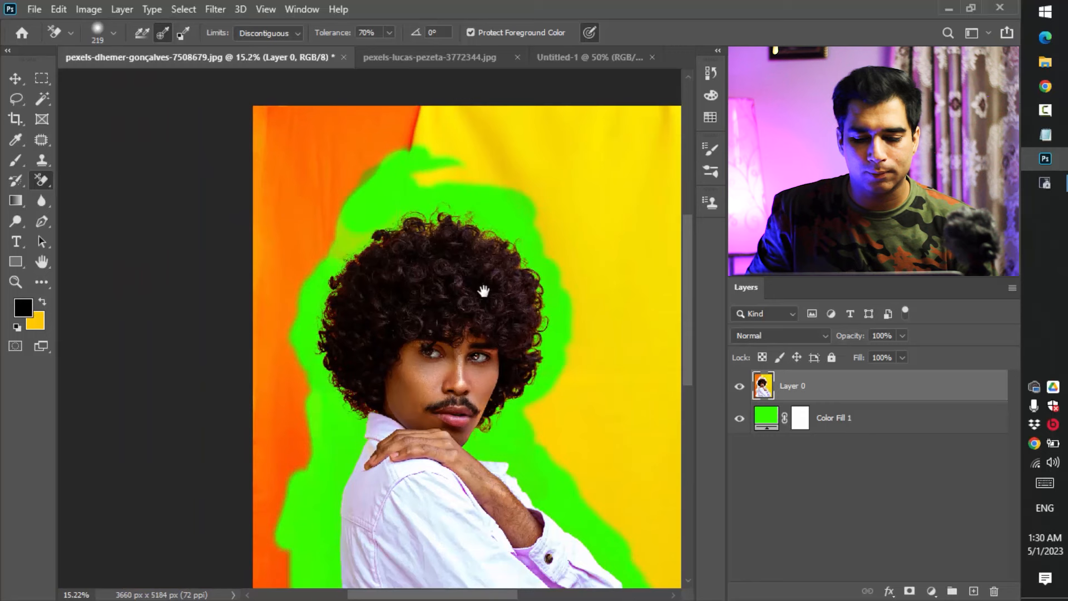
left_click_drag(481, 291, 423, 243)
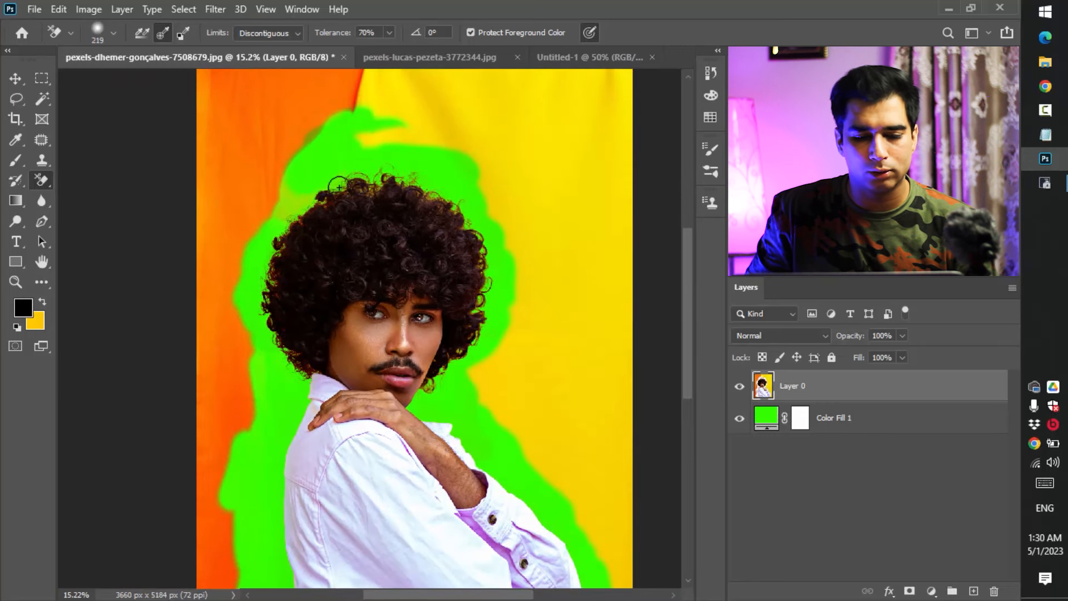
key("shift+e")
key("shift+e")
left_click_drag(223, 132, 256, 138)
left_click_drag(347, 35, 359, 35)
- Erase all the remaining orange and yellow backdrop around the man, out to the photo's edges
mouse_move(479, 131)
left_mouse_down()
mouse_move(273, 114)
mouse_move(264, 190)
mouse_move(224, 240)
mouse_move(214, 298)
mouse_move(232, 409)
mouse_move(221, 121)
mouse_move(178, 158)
left_mouse_up()
left_click_drag(268, 254, 181, 402)
mouse_move(237, 232)
left_mouse_down()
mouse_move(529, 239)
mouse_move(472, 255)
mouse_move(415, 310)
mouse_move(440, 392)
mouse_move(493, 415)
mouse_move(400, 534)
mouse_move(416, 536)
left_mouse_up()
left_click_drag(462, 534, 445, 148)
mouse_move(412, 186)
left_mouse_down()
mouse_move(489, 274)
mouse_move(510, 453)
mouse_move(487, 148)
mouse_move(466, 411)
left_mouse_up()
mouse_move(490, 372)
left_mouse_down()
mouse_move(495, 286)
mouse_move(494, 325)
left_mouse_up()
left_click_drag(169, 474, 405, 186)
mouse_move(329, 183)
left_mouse_down()
mouse_move(348, 369)
mouse_move(326, 289)
mouse_move(295, 389)
left_mouse_up()
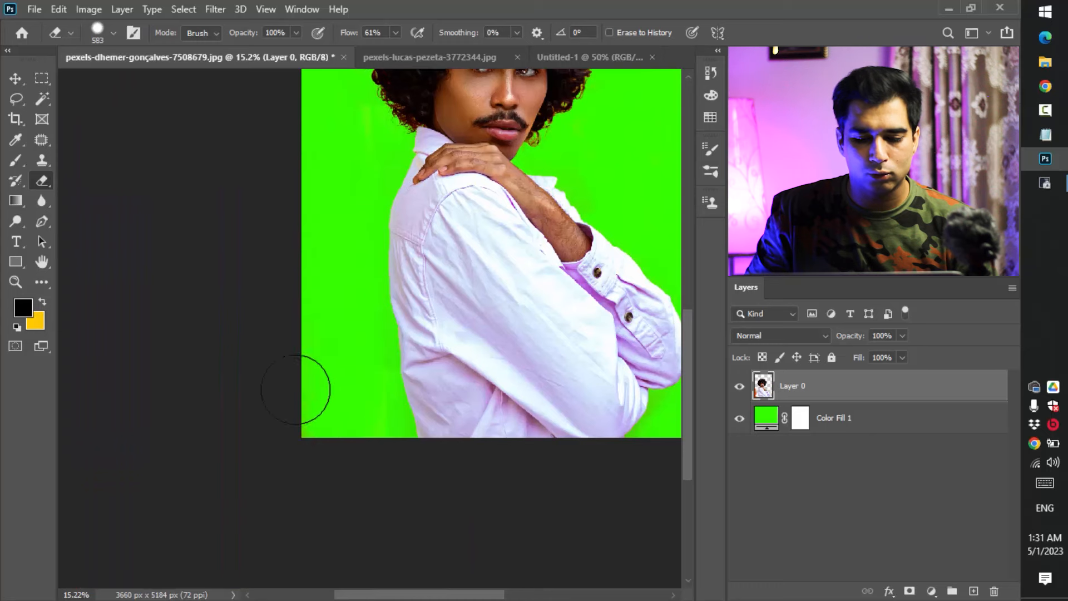
scroll(484, 266, "down", 1)
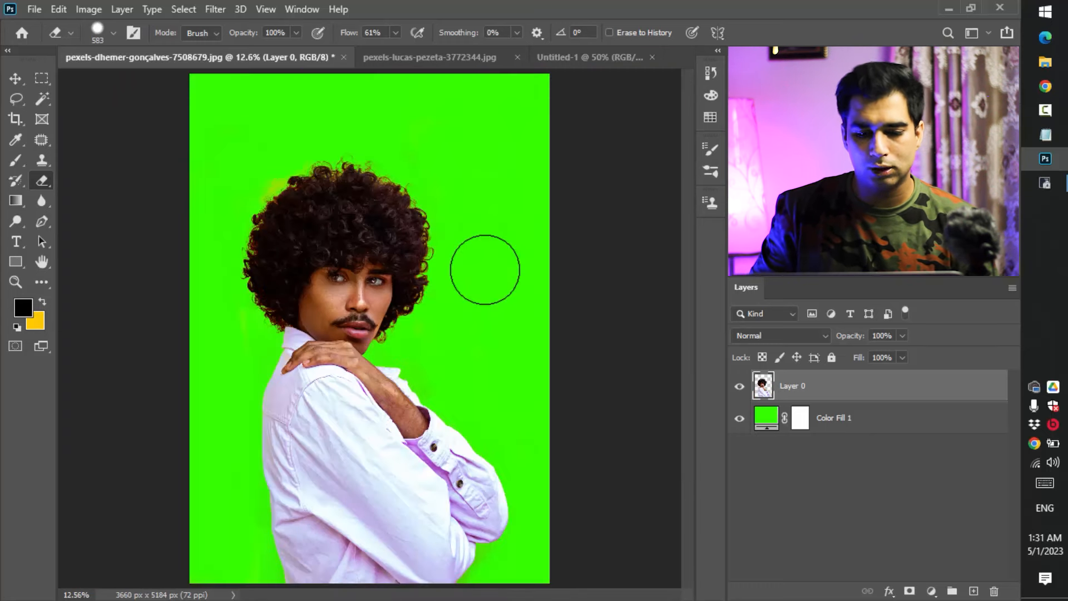
- Switch to the Move tool and toggle the green Color Fill 1 layer's visibility to check the cutout against transparency
key("v")
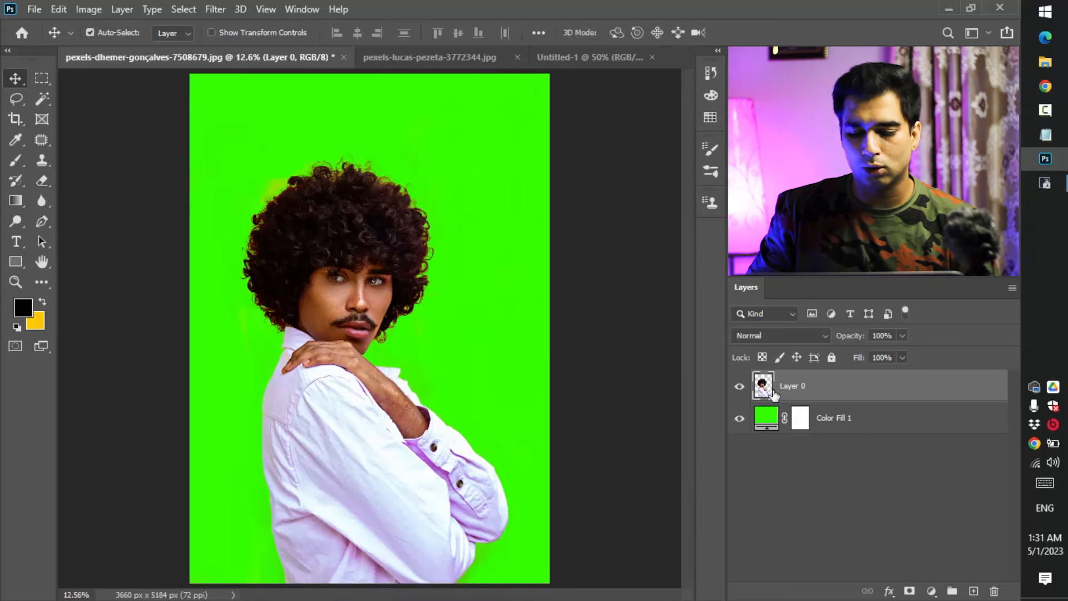
left_click(740, 418)
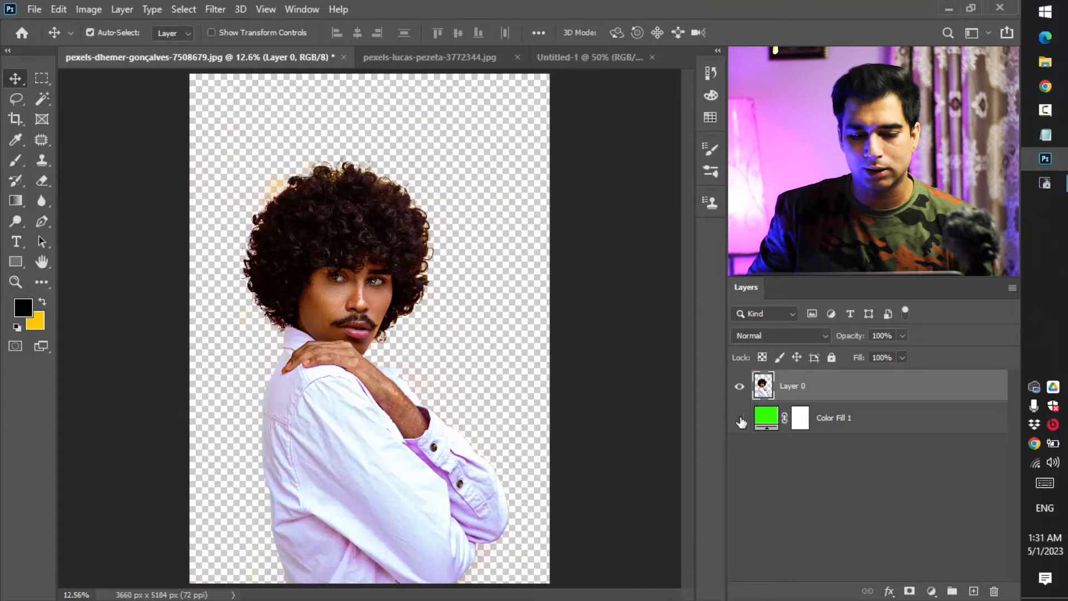
left_click(740, 420)
left_click(739, 420)
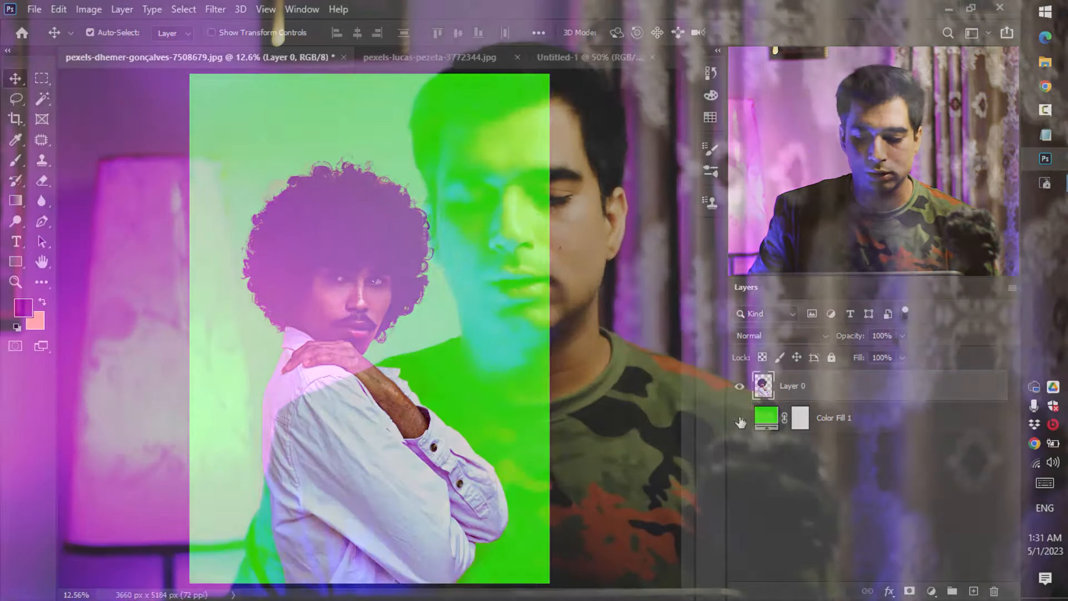